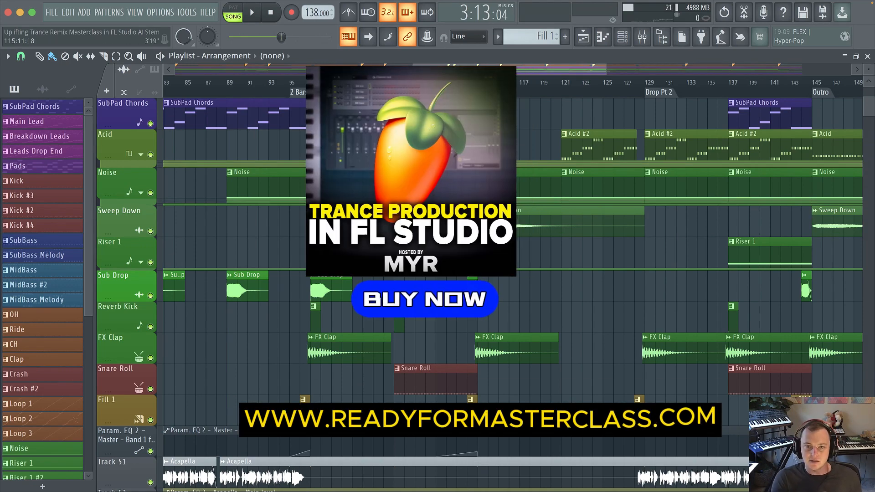
# Play the arrangement from the end of the build-up into the drop and review the tracks.
pyautogui.moveTo(497, 70); pyautogui.dragTo(517, 84)
pyautogui.scroll(1, 455, 239)
pyautogui.scroll(-2, 455, 239)
pyautogui.press('space')
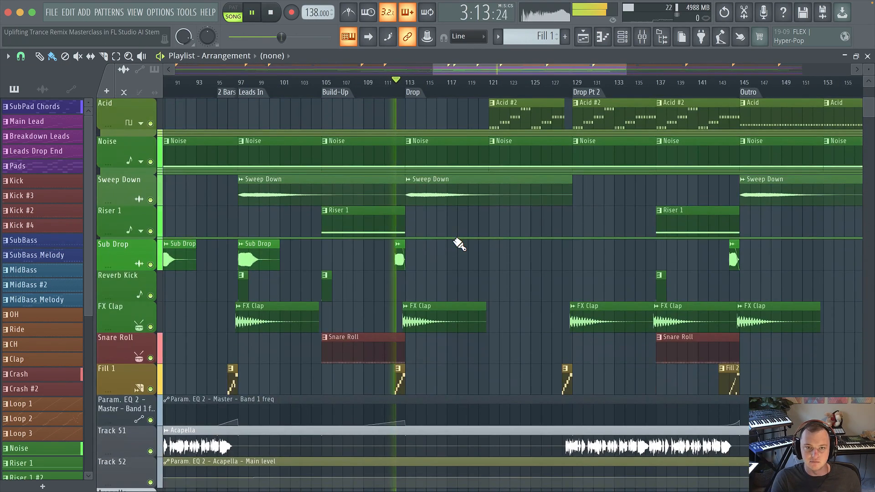
pyautogui.scroll(-3, 41, 383)
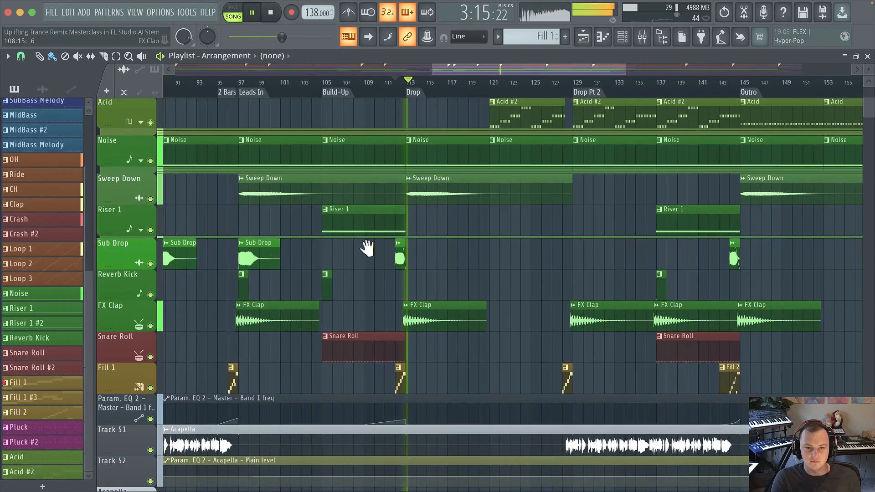
pyautogui.scroll(-3, 371, 251)
pyautogui.scroll(9, 379, 258)
pyautogui.scroll(1, 378, 259)
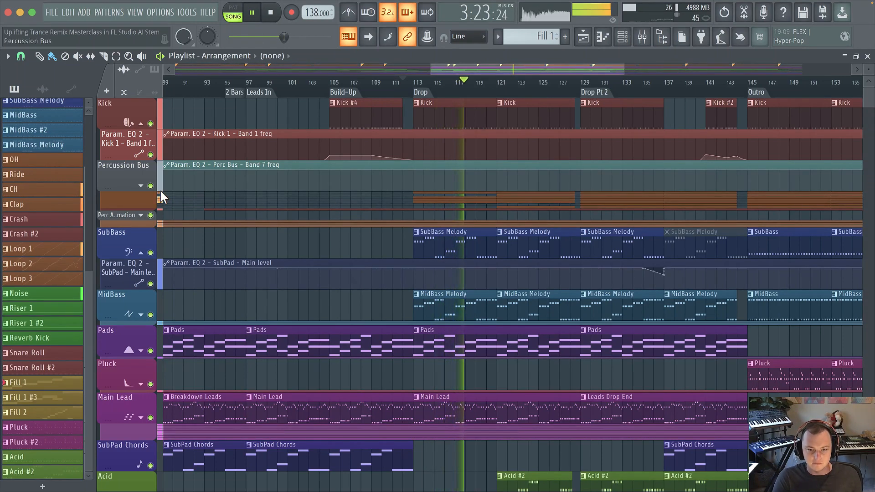
pyautogui.press('space')
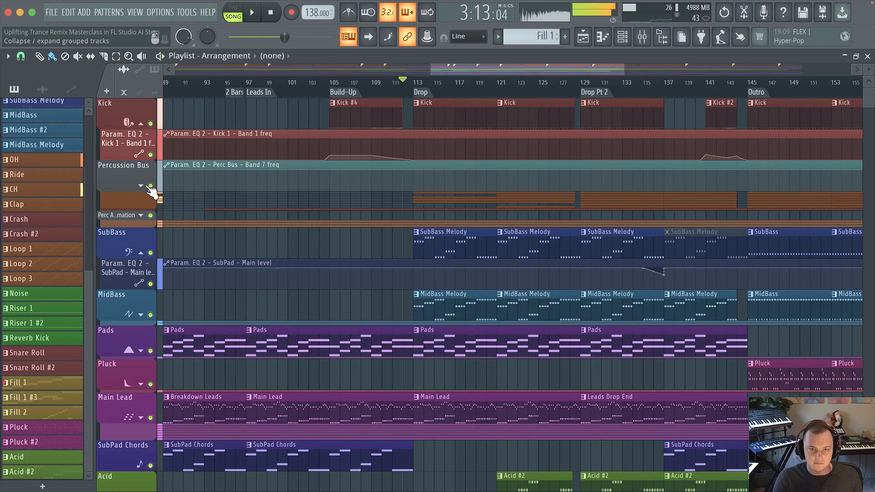
# Expand the Percussion Bus group and insert an empty track directly below Loop 3.
pyautogui.click(143, 186)
pyautogui.scroll(-1, 383, 309)
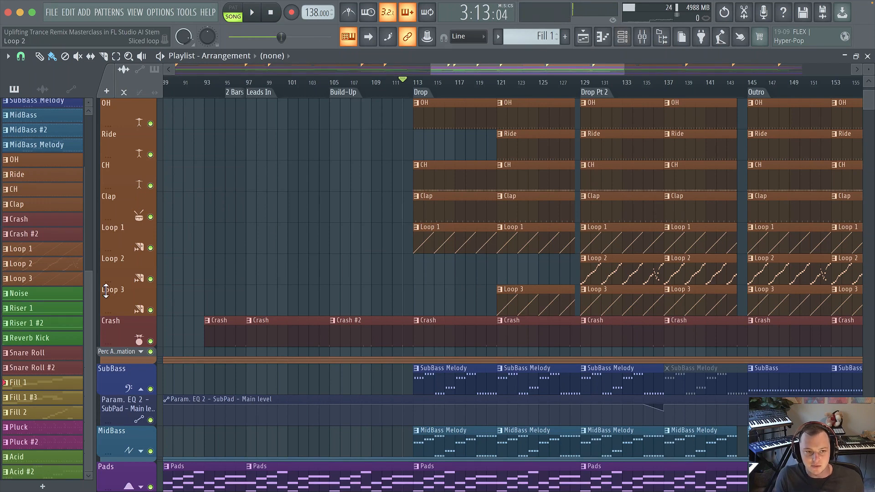
pyautogui.rightClick(131, 302)
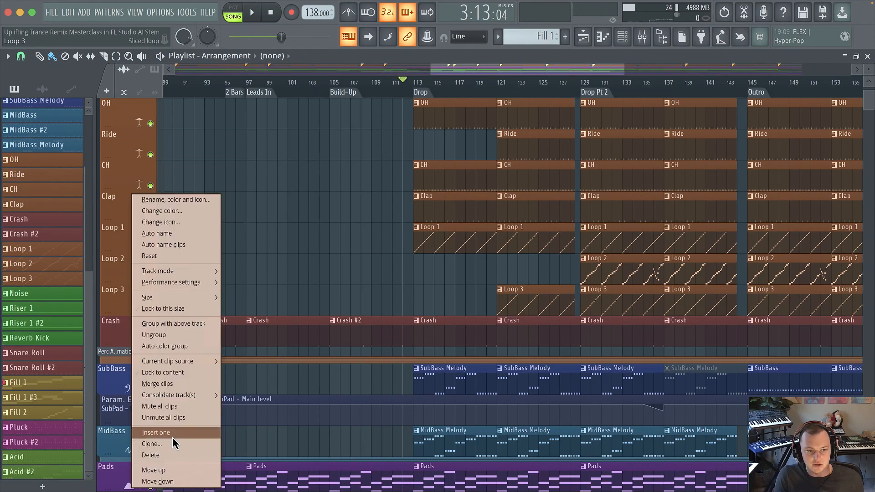
pyautogui.click(172, 437)
pyautogui.moveTo(105, 293); pyautogui.dragTo(132, 335)
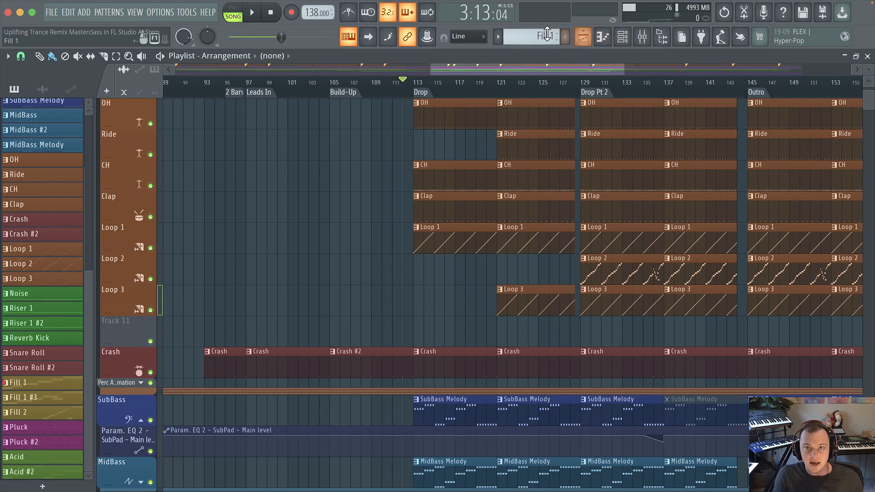
# Create a new pattern named Perc Loop with an olive colour and place it on the empty track at the Drop marker.
pyautogui.click(566, 38)
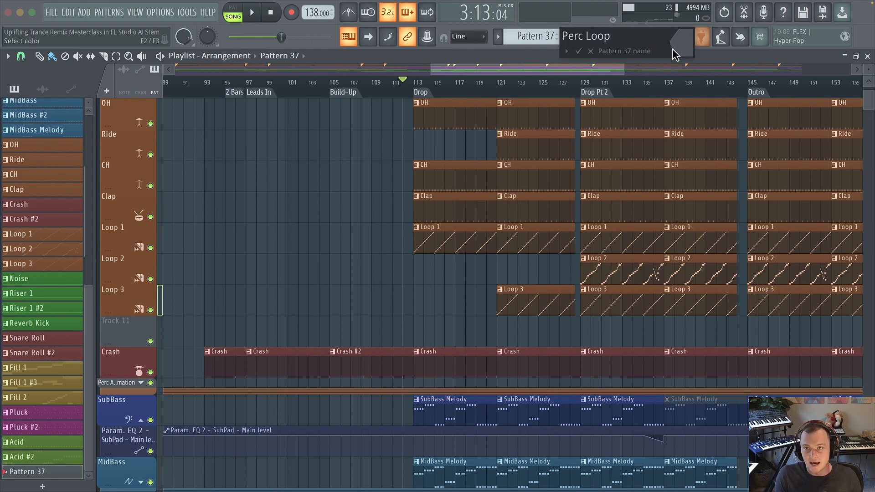
pyautogui.click(687, 43)
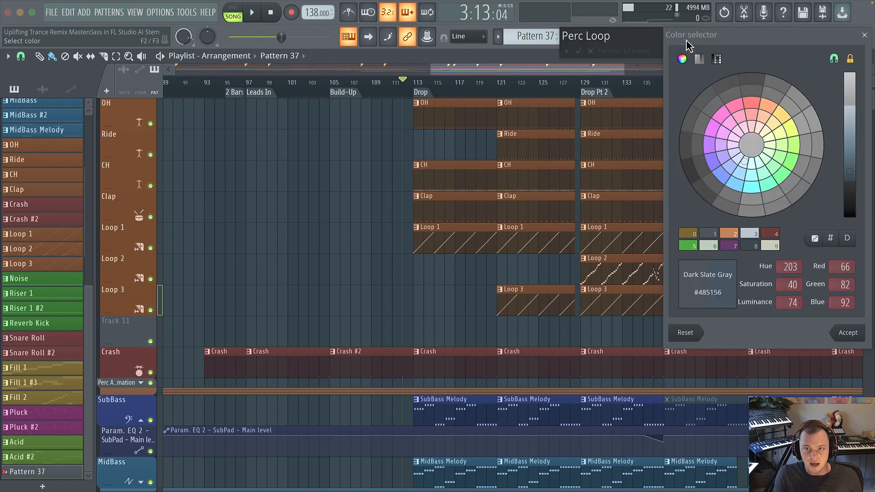
pyautogui.click(768, 106)
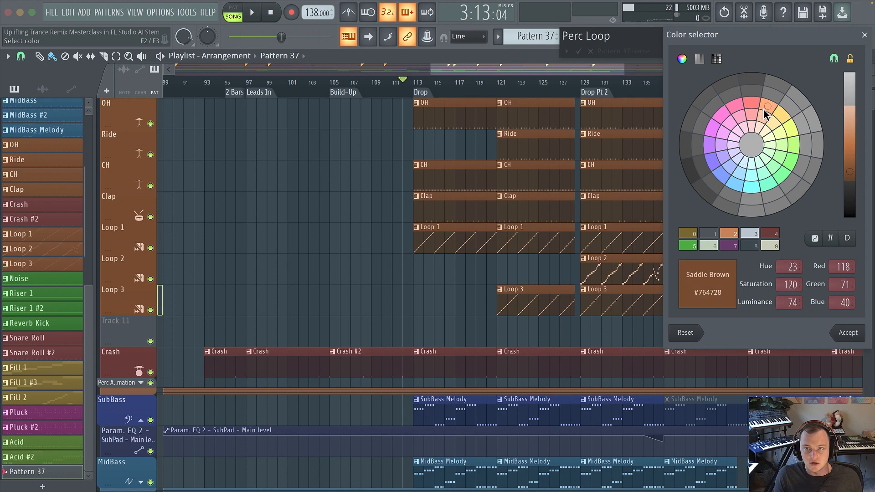
pyautogui.click(790, 119)
pyautogui.click(791, 127)
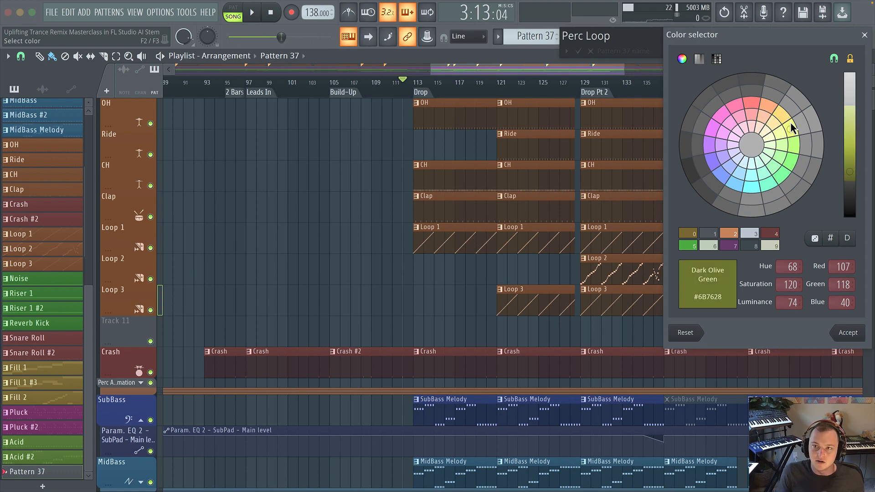
pyautogui.press('Return')
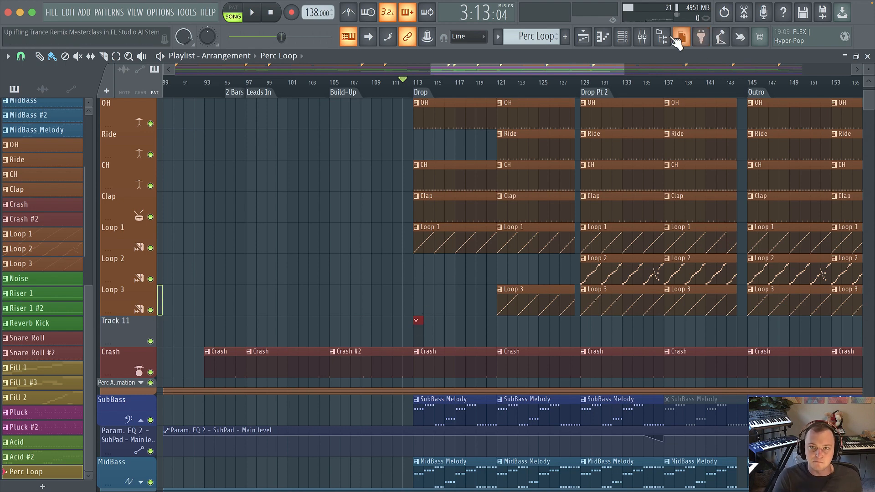
# Show the sample browser, narrow it, and audition several loops in the RPSP2 - Driving Loops folder, ending on Loop 19.
pyautogui.click(672, 40)
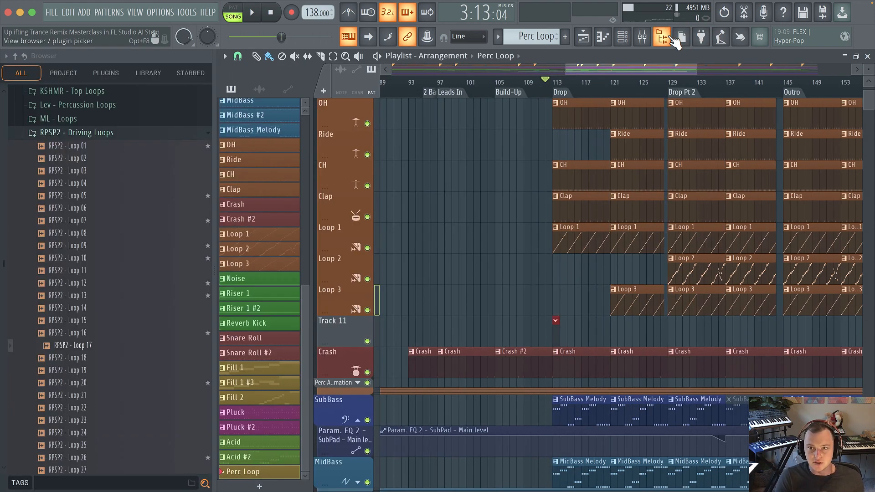
pyautogui.moveTo(215, 257); pyautogui.dragTo(171, 255)
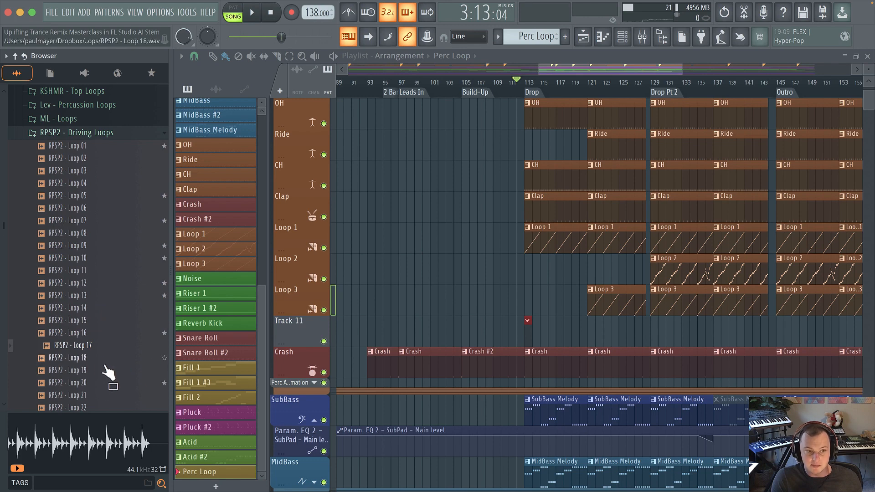
pyautogui.click(87, 408)
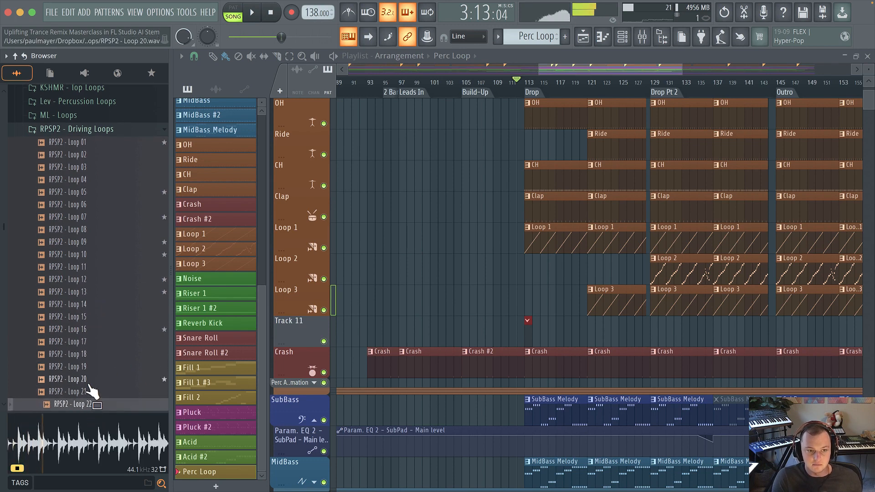
pyautogui.click(90, 355)
pyautogui.click(87, 367)
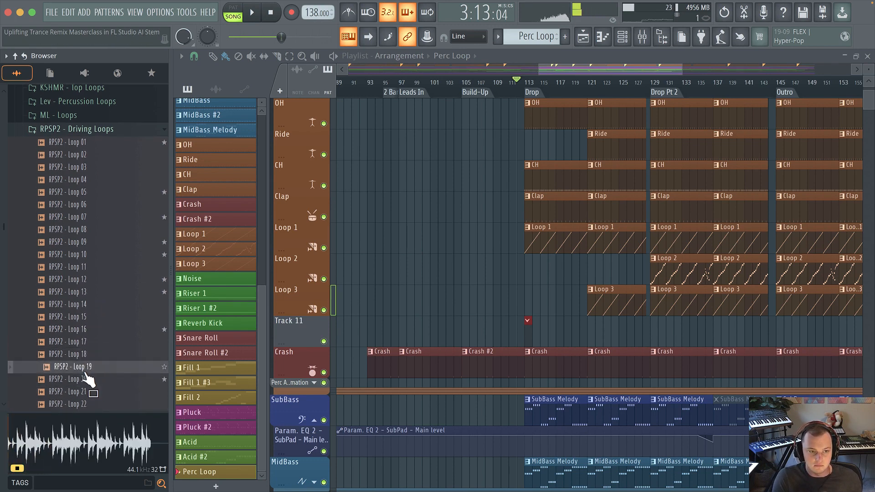
# Load the RPSP2 - Loop 19 sample into a new Slicex channel.
pyautogui.moveTo(88, 378); pyautogui.dragTo(365, 317)
pyautogui.rightClick(375, 303)
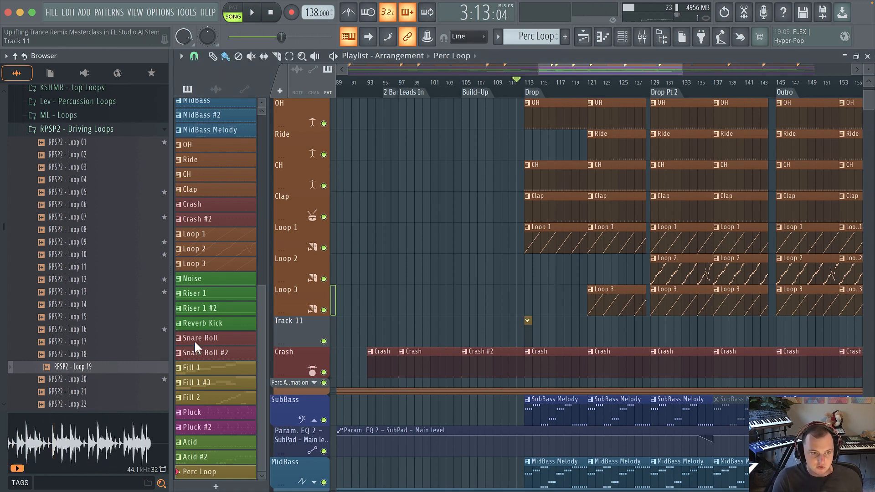
pyautogui.rightClick(78, 367)
pyautogui.click(127, 384)
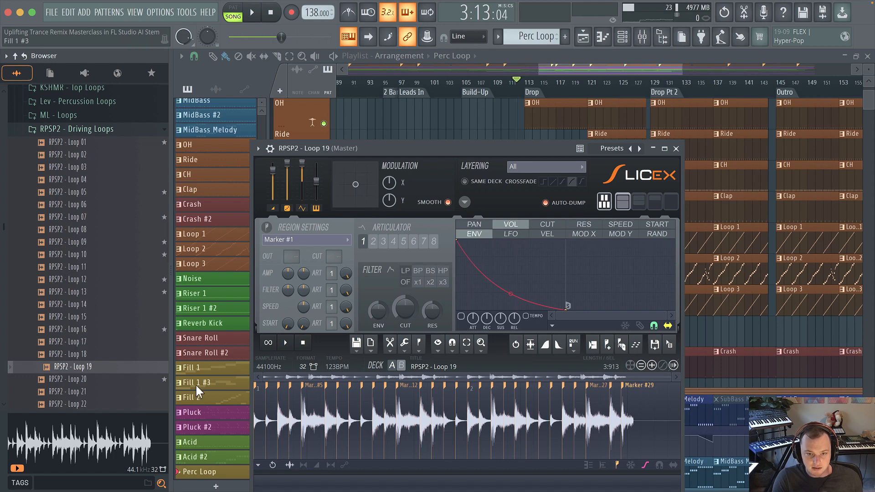
# Check the auto-slicing options and add slice markers to the loop's waveform at about 1:424 and 0:524.
pyautogui.click(621, 346)
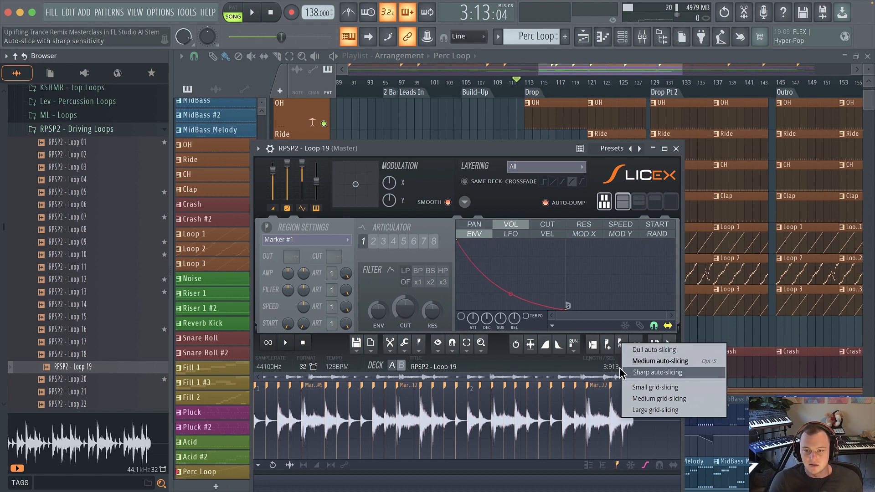
pyautogui.click(602, 379)
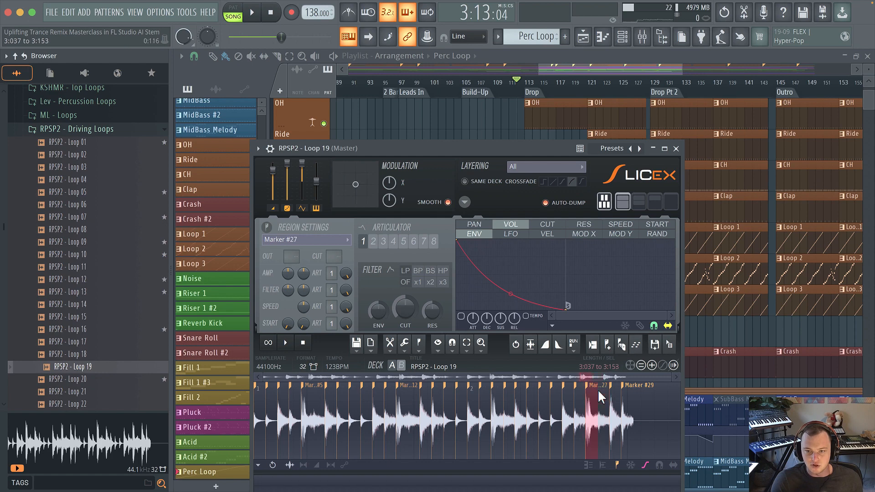
pyautogui.click(609, 346)
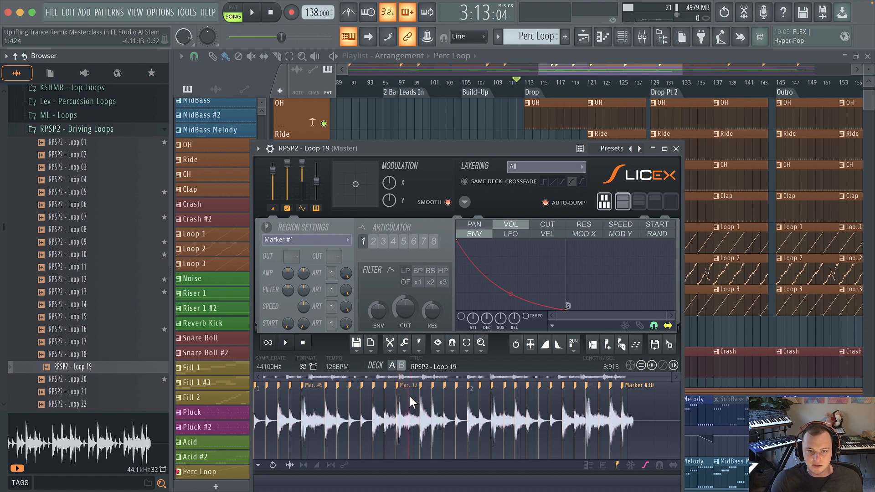
pyautogui.click(609, 346)
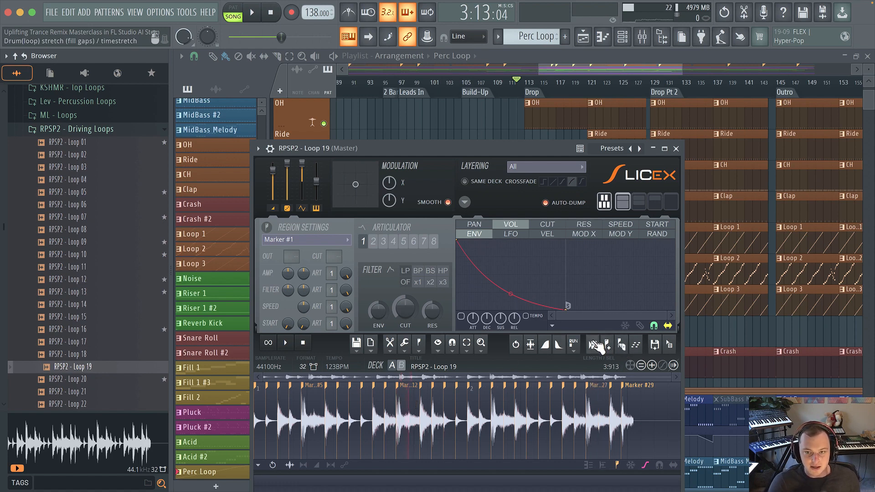
pyautogui.click(608, 346)
pyautogui.click(314, 407)
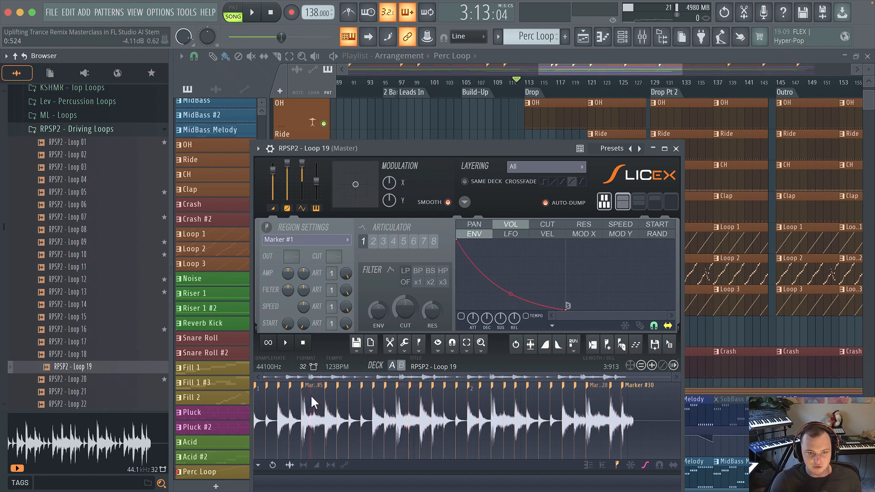
pyautogui.click(607, 345)
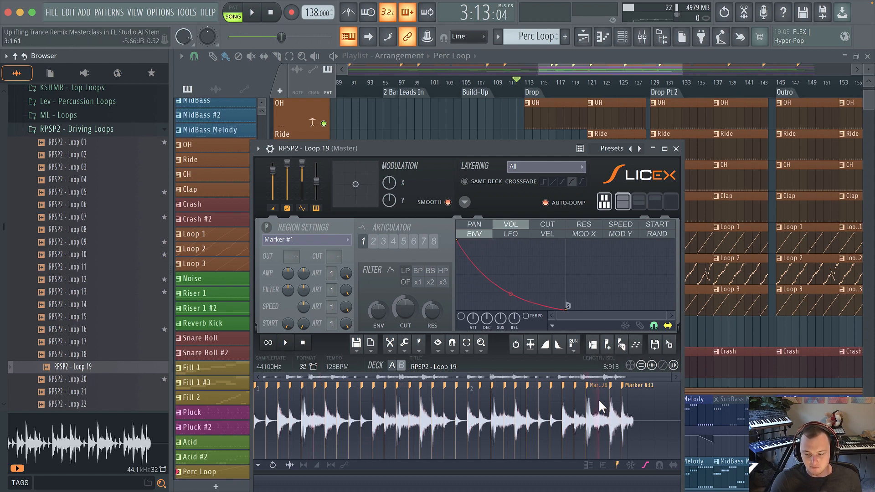
# Undo the renewed auto-slicing and add a slice marker at about 3:161 in the waveform.
pyautogui.click(624, 346)
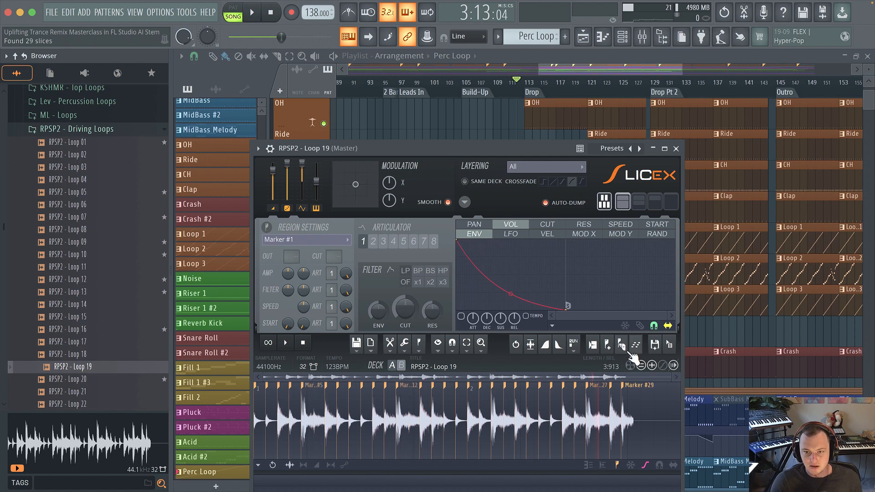
pyautogui.press('super+z')
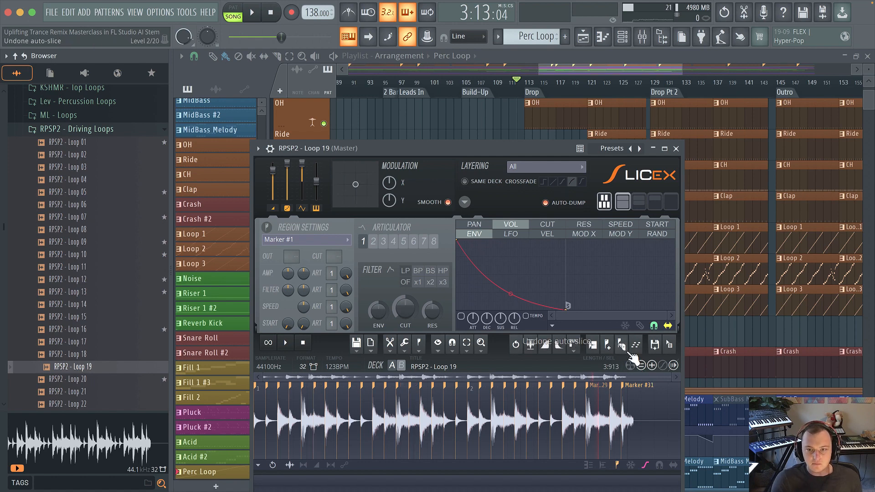
pyautogui.click(609, 347)
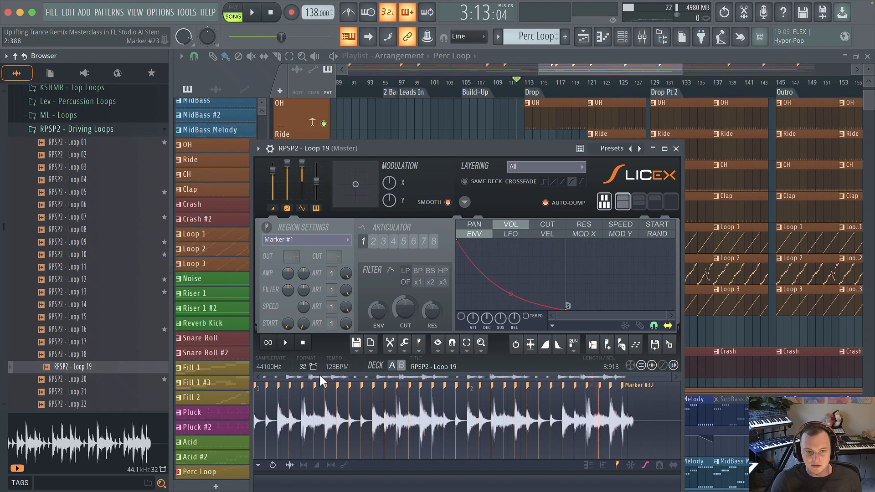
# Open the loop's sample properties, try autodetecting the tempo, and set the tempo to 138 BPM.
pyautogui.click(338, 367)
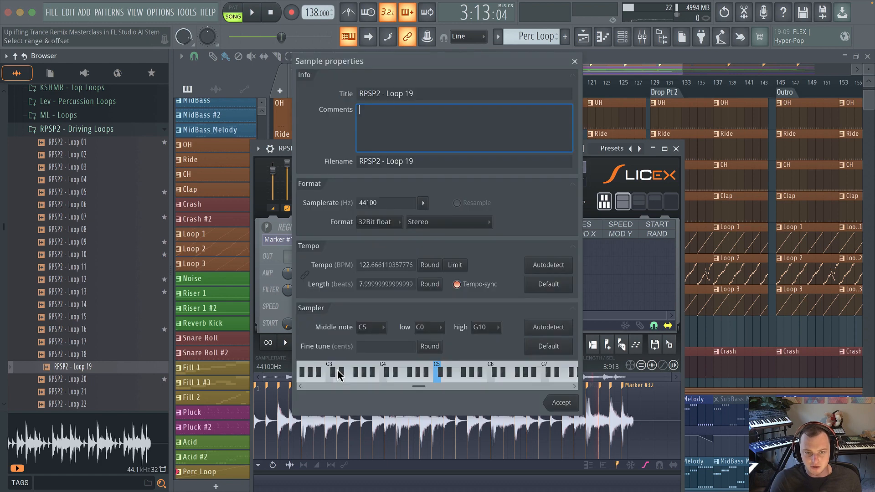
pyautogui.click(544, 264)
pyautogui.click(569, 282)
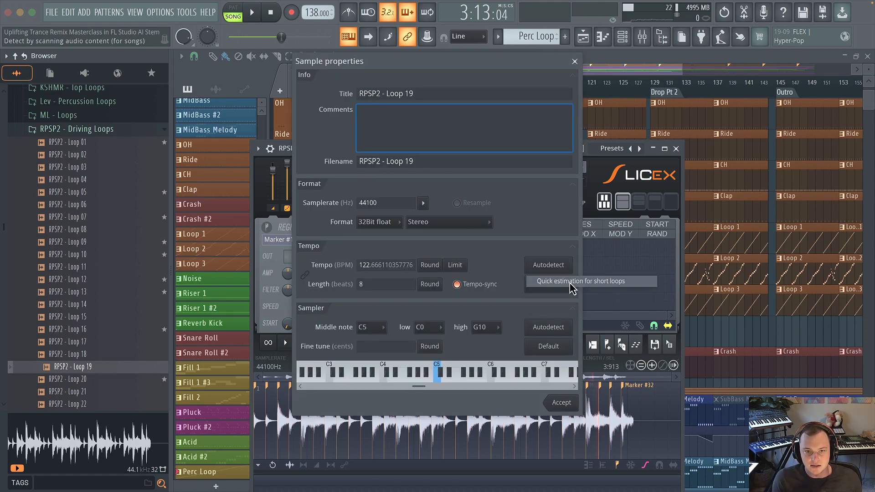
pyautogui.click(546, 269)
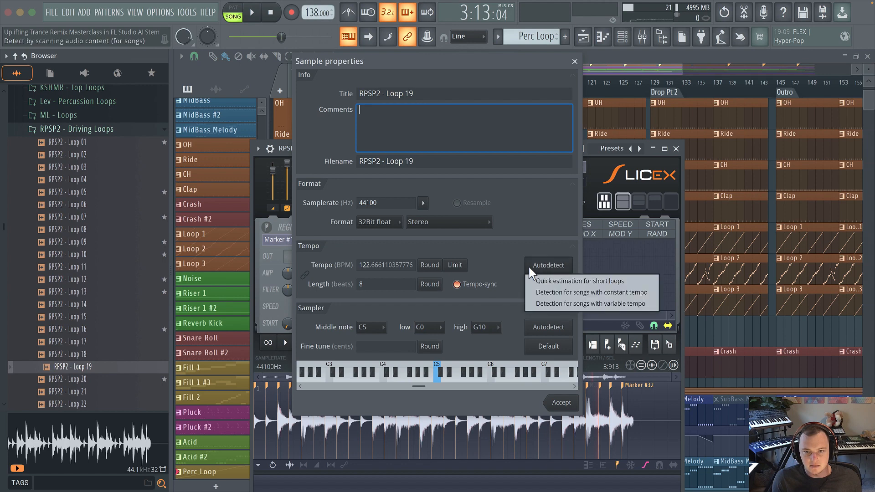
pyautogui.click(553, 300)
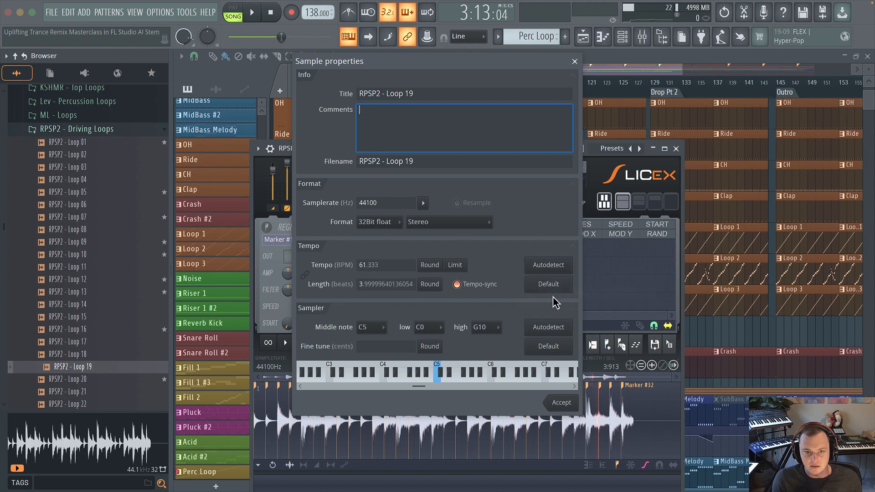
pyautogui.click(404, 265)
pyautogui.write('138')
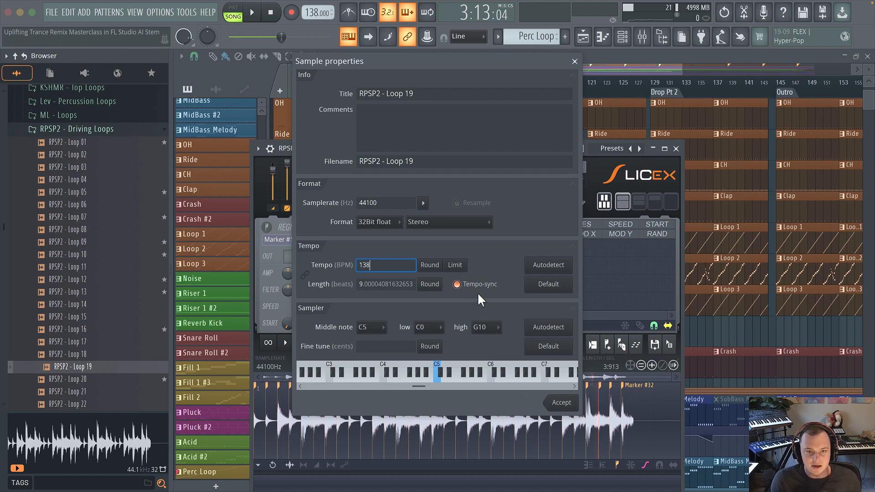
pyautogui.click(566, 403)
pyautogui.scroll(-5, 626, 409)
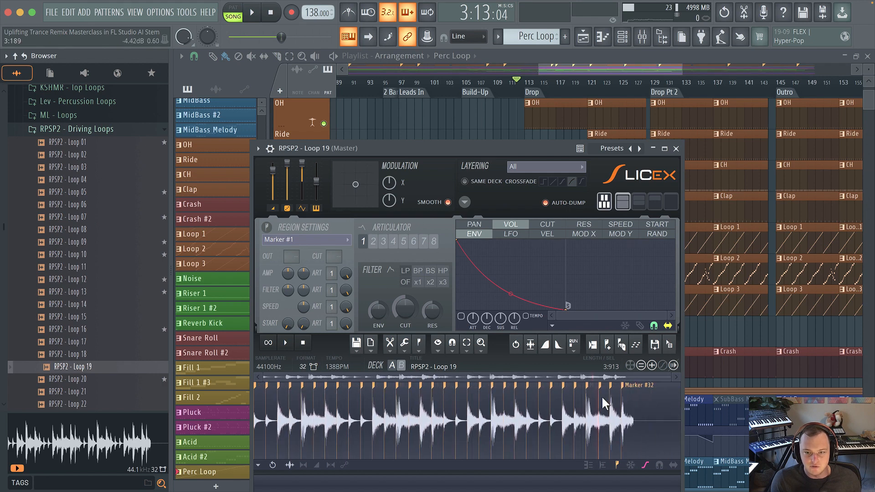
pyautogui.scroll(6, 639, 421)
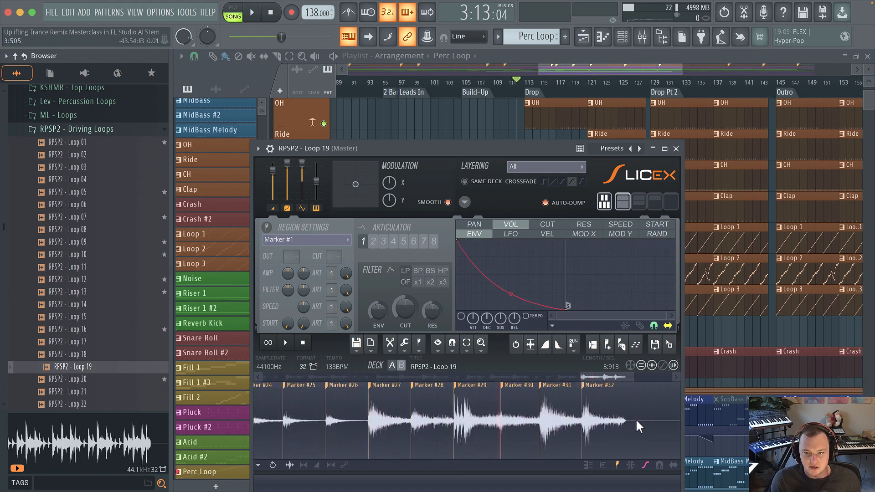
pyautogui.scroll(-6, 536, 417)
pyautogui.scroll(-1, 535, 417)
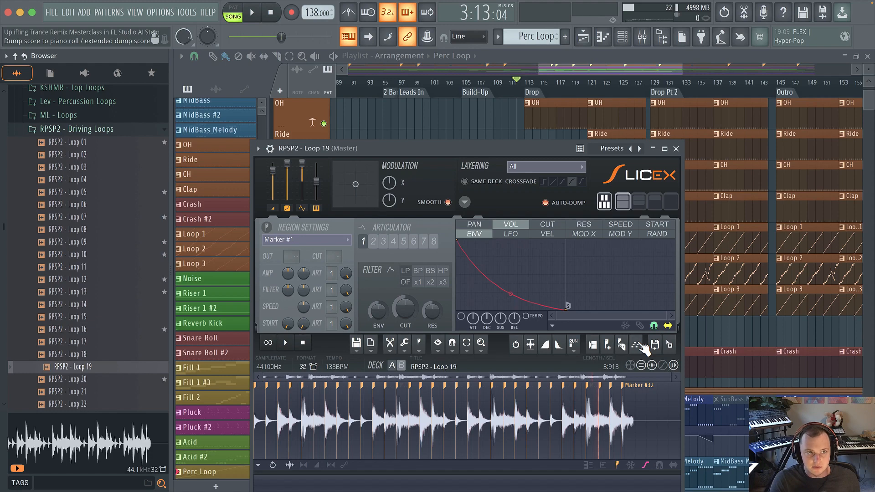
# Open the RPSP2 - Loop 19 channel's piano roll and look over its slice notes from Marker #1 to Marker #32.
pyautogui.click(642, 36)
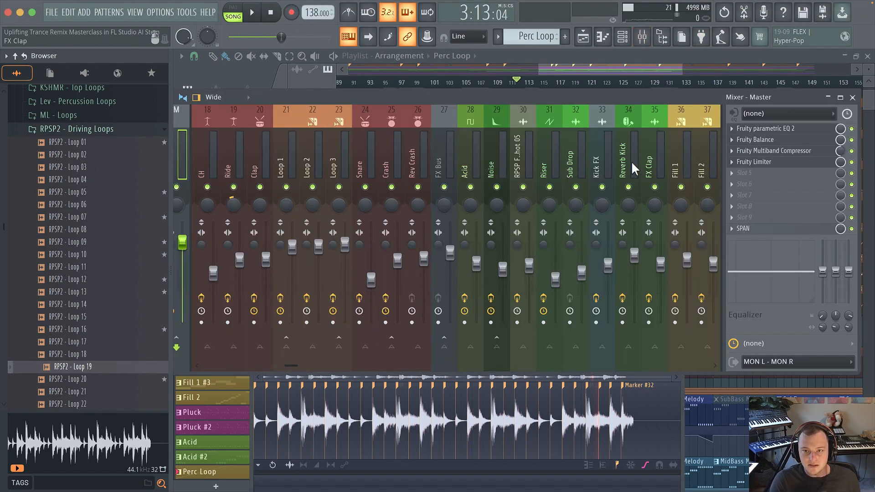
pyautogui.click(660, 38)
pyautogui.scroll(-10, 634, 310)
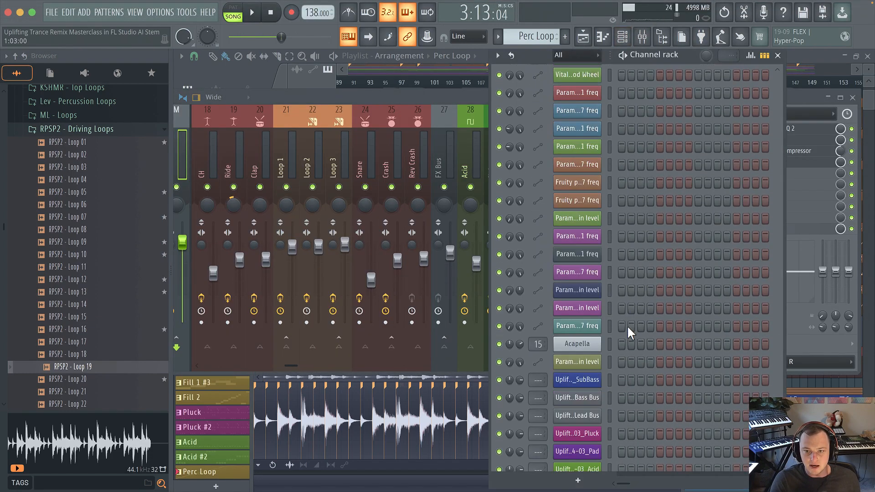
pyautogui.click(670, 458)
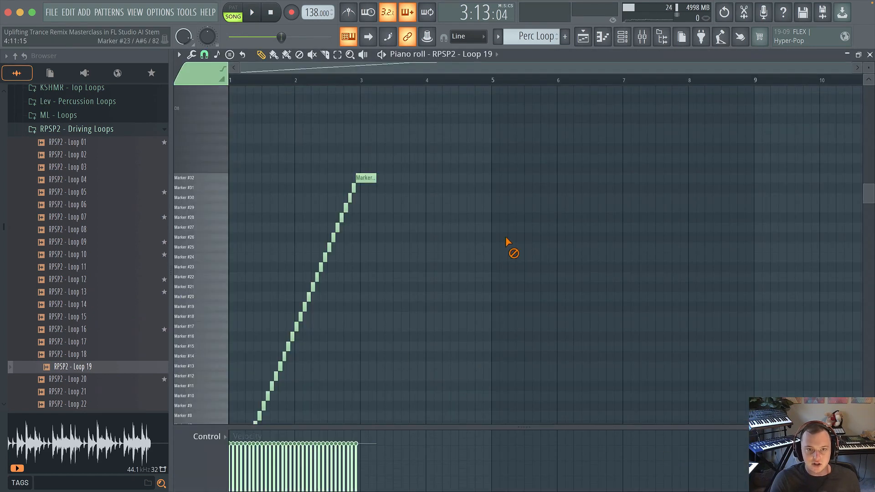
pyautogui.scroll(-8, 307, 248)
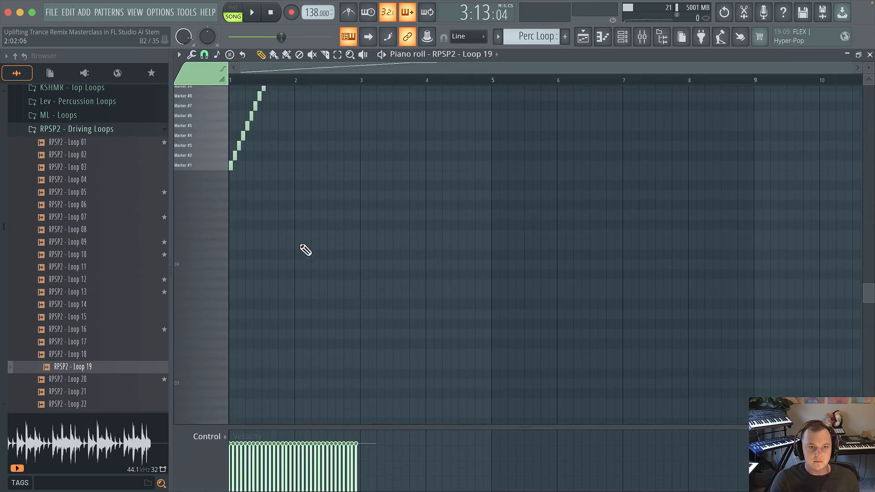
pyautogui.scroll(4, 293, 232)
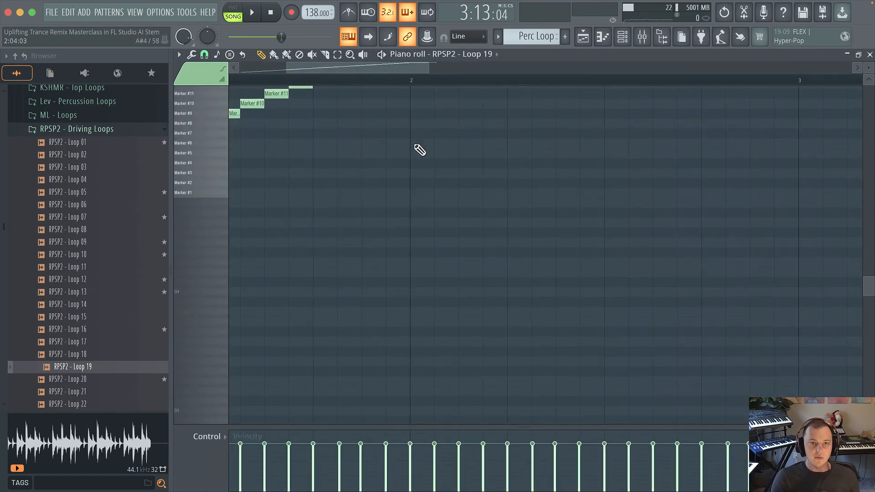
pyautogui.scroll(10, 461, 291)
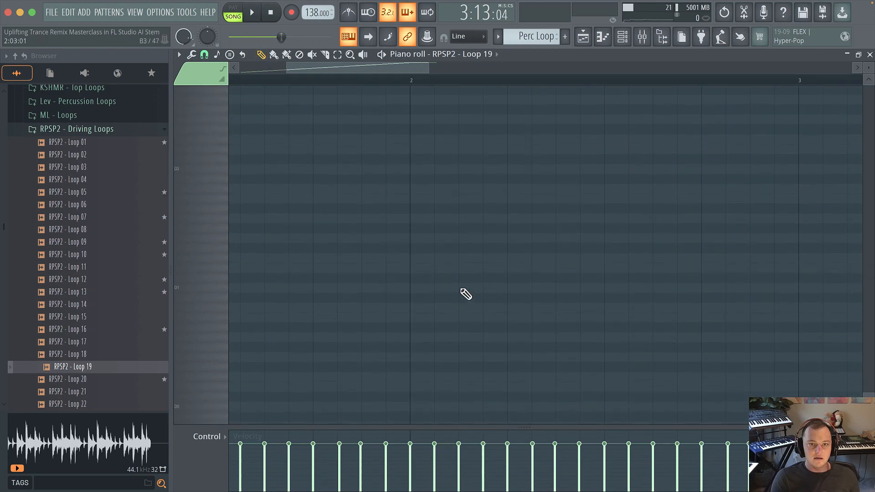
pyautogui.scroll(-5, 440, 286)
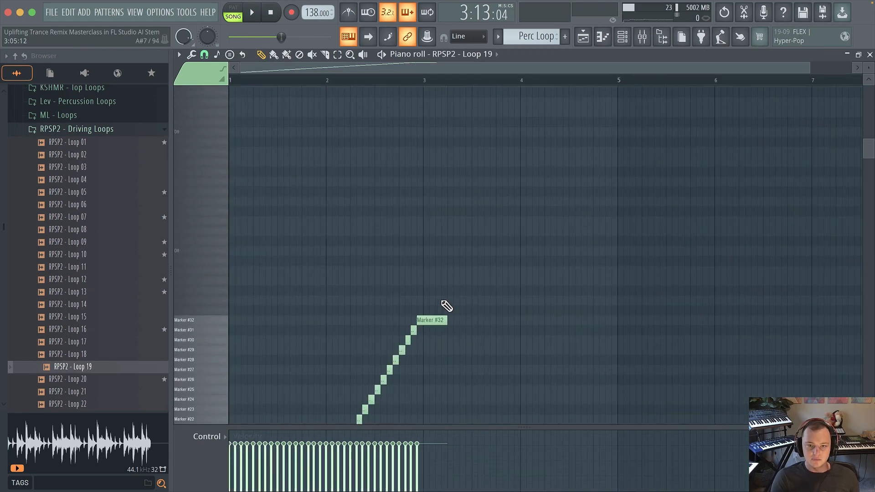
# Play the pattern and shorten the final Marker #32 note so it ends at bar 3.
pyautogui.click(260, 16)
pyautogui.scroll(-12, 253, 182)
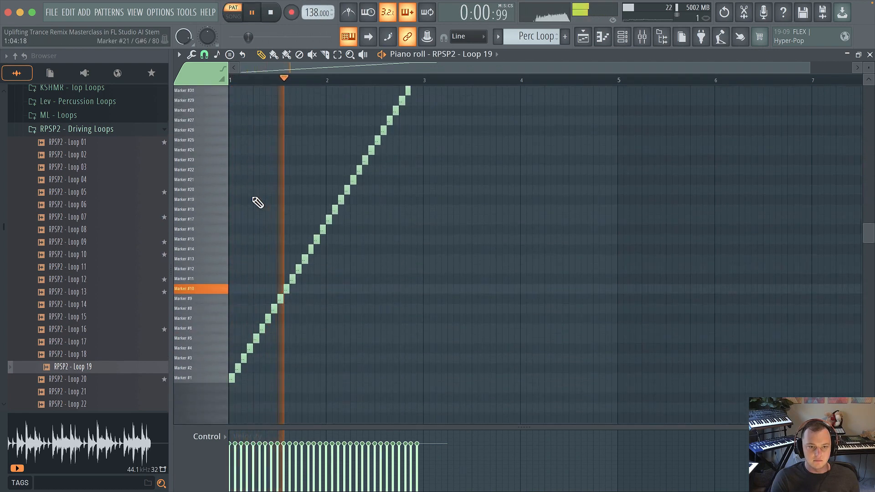
pyautogui.scroll(6, 347, 201)
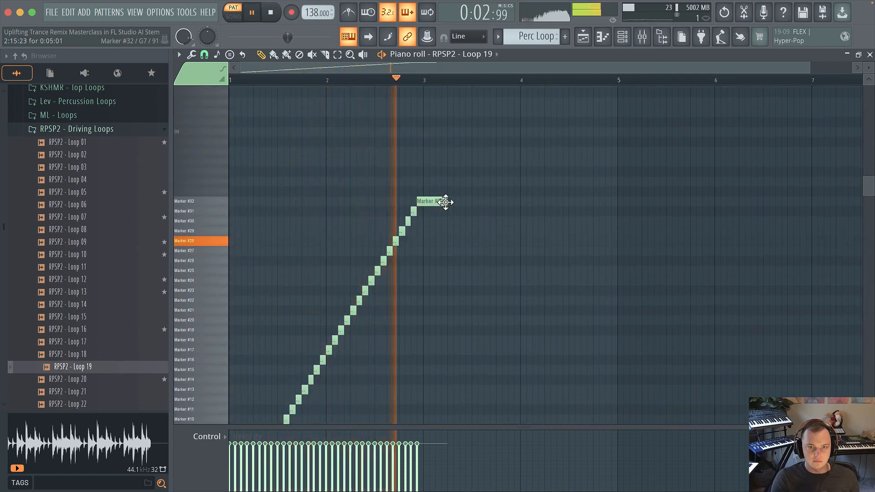
pyautogui.moveTo(446, 202); pyautogui.dragTo(426, 202)
pyautogui.press('space')
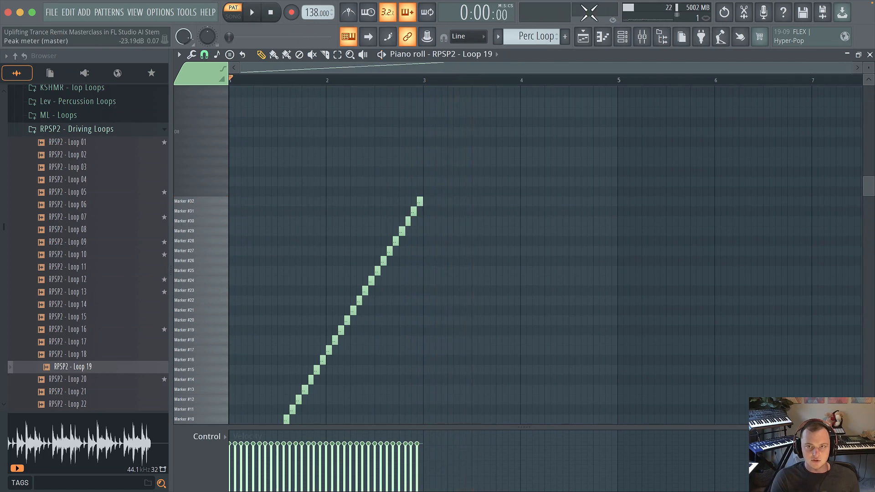
# Fill Track 11 of the playlist with Perc Loop clips from bar 113 to bar 131 and play from the drop.
pyautogui.click(583, 36)
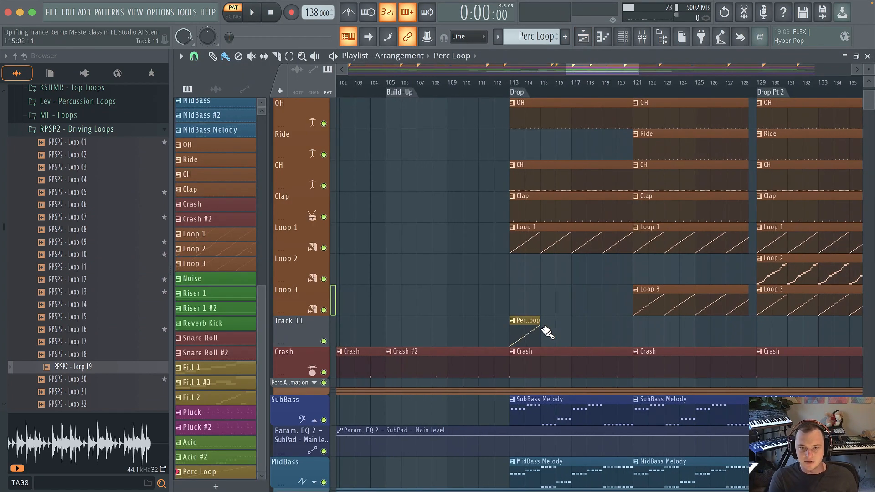
pyautogui.moveTo(546, 333); pyautogui.dragTo(774, 335)
pyautogui.click(514, 82)
pyautogui.press('space')
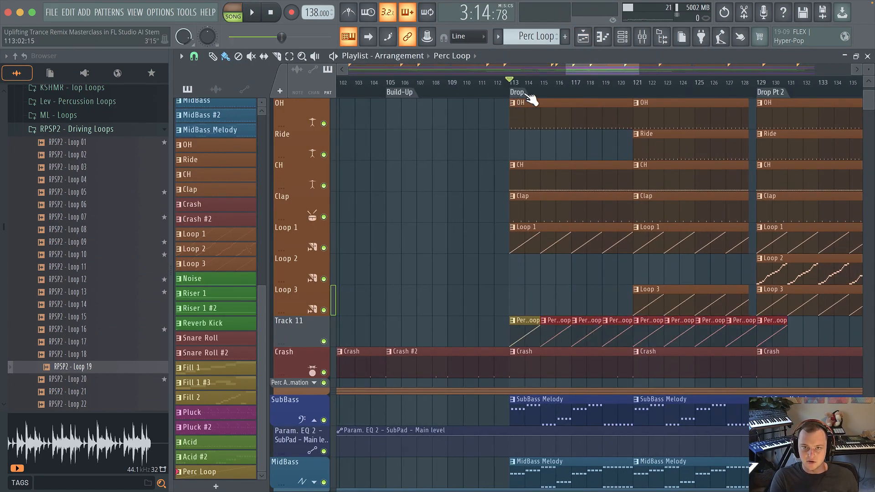
# Stop playback and route the RPSP2 - Loop 19 channel to the free mixer track 38.
pyautogui.click(642, 36)
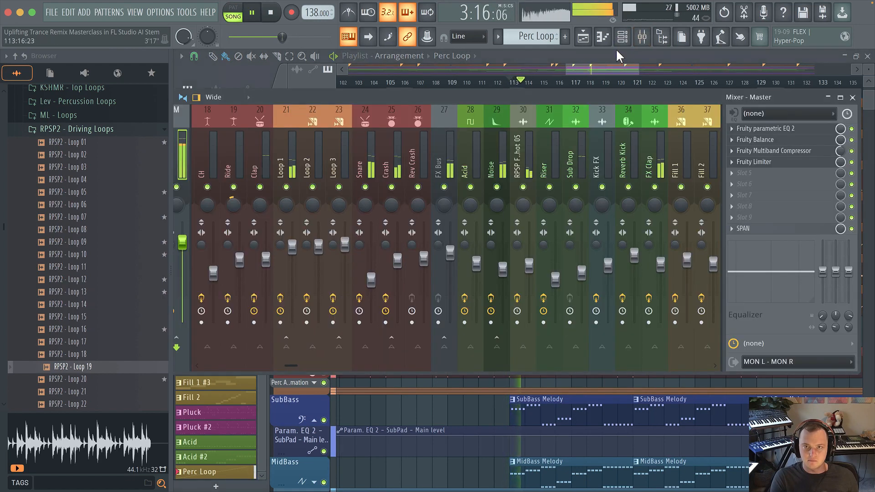
pyautogui.click(623, 36)
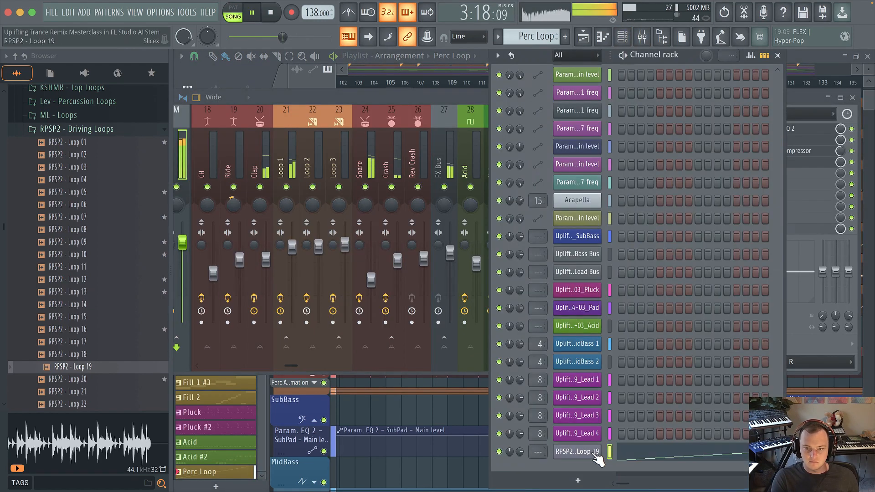
pyautogui.press('space')
pyautogui.click(588, 454)
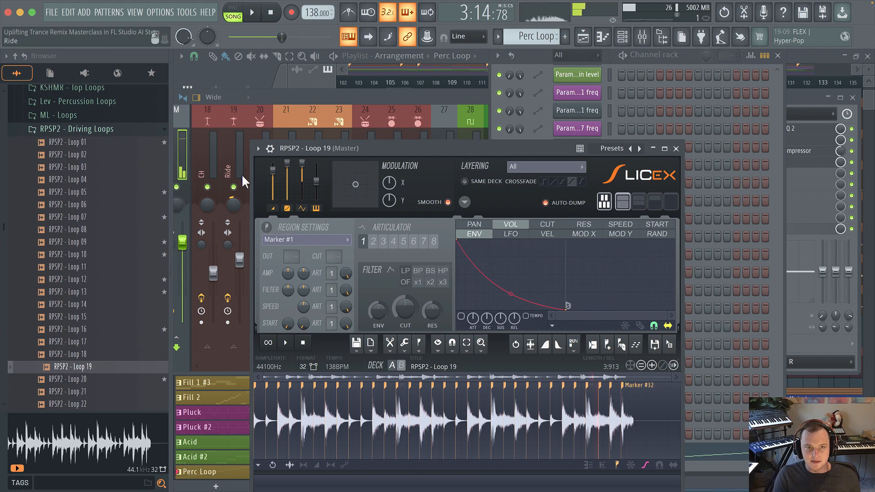
pyautogui.click(271, 149)
pyautogui.hotkey('ctrl', 'l')
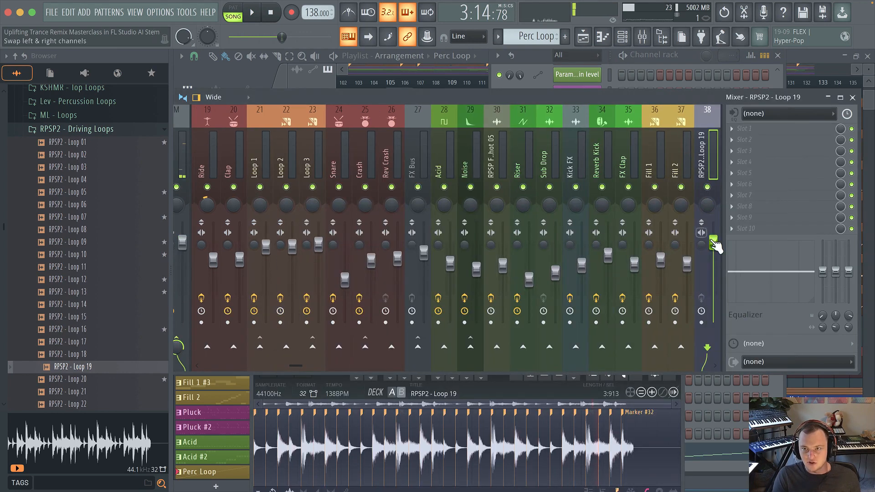
# Lower the volume of the RPSP2 - Loop 19 mixer track slightly and play the drop to check the level.
pyautogui.moveTo(713, 243); pyautogui.dragTo(713, 252)
pyautogui.press('space')
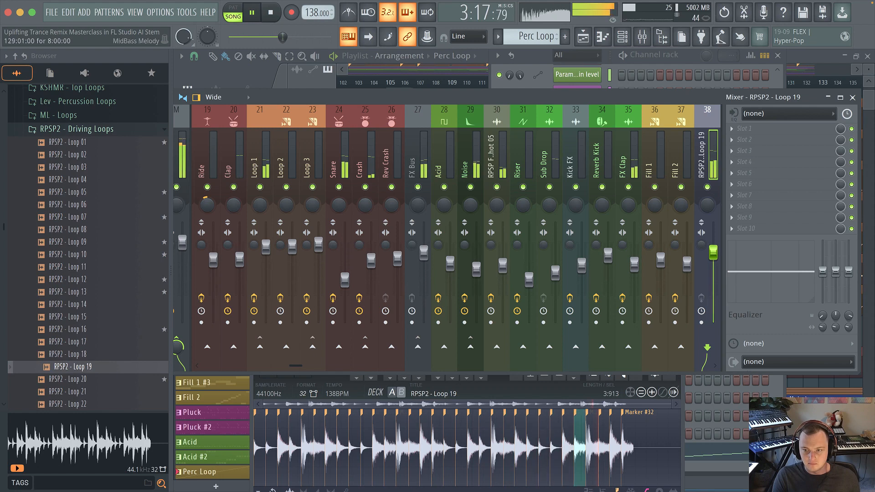
pyautogui.press('space')
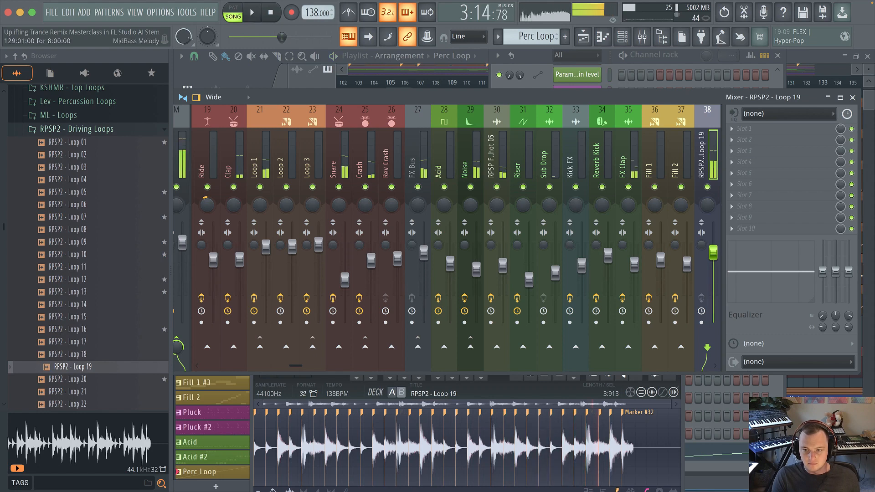
# Reopen the RPSP2 - Loop 19 piano roll and examine how the slice notes line up with the beats.
pyautogui.click(724, 461)
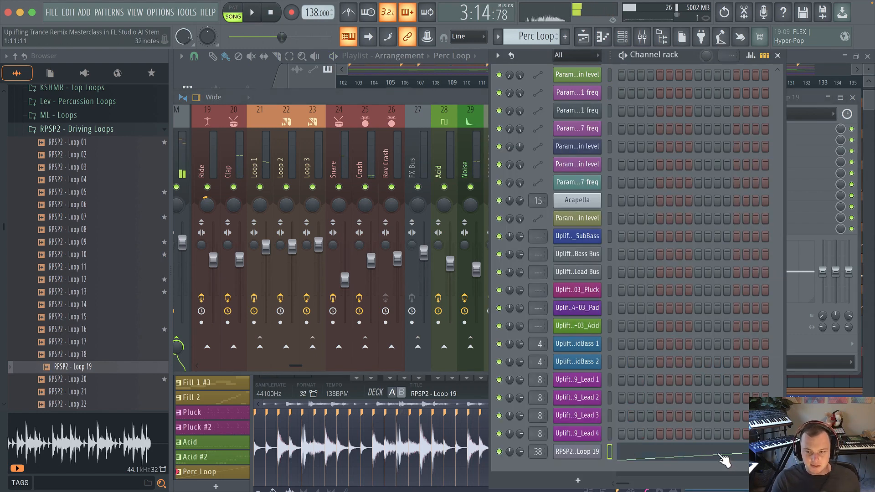
pyautogui.click(723, 456)
pyautogui.scroll(1, 524, 215)
pyautogui.scroll(-5, 501, 224)
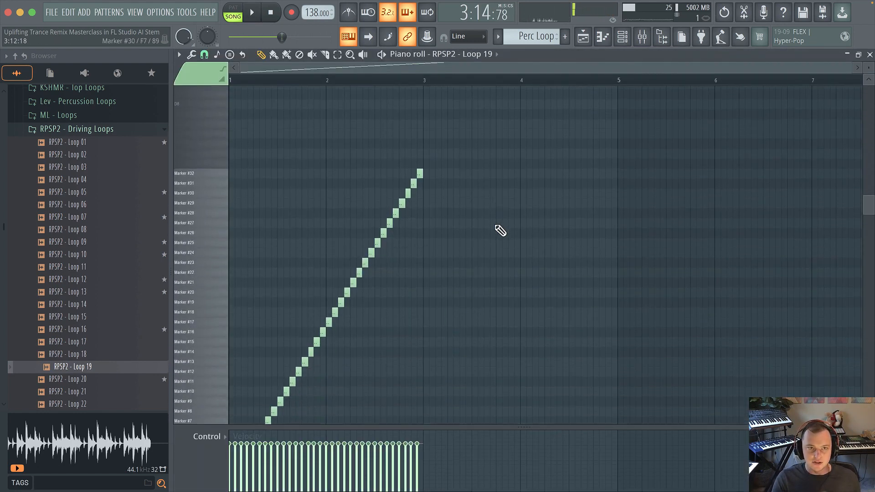
pyautogui.scroll(1, 356, 251)
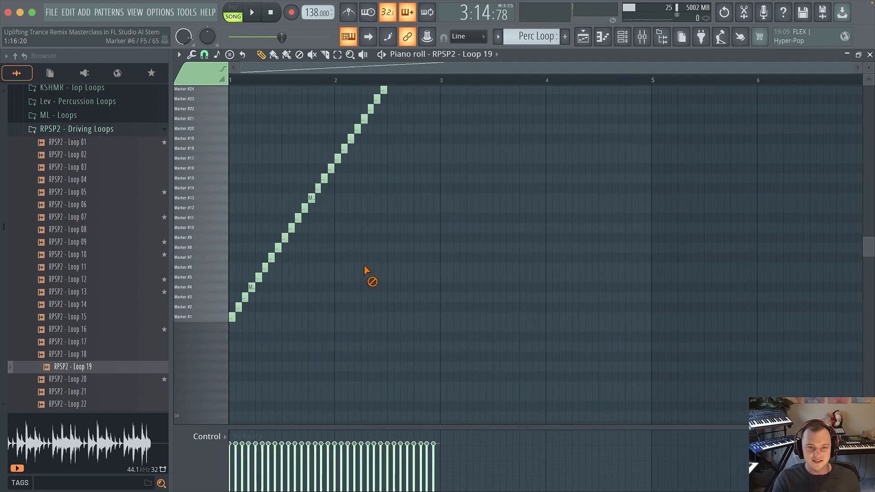
pyautogui.scroll(-2, 347, 282)
pyautogui.scroll(6, 309, 297)
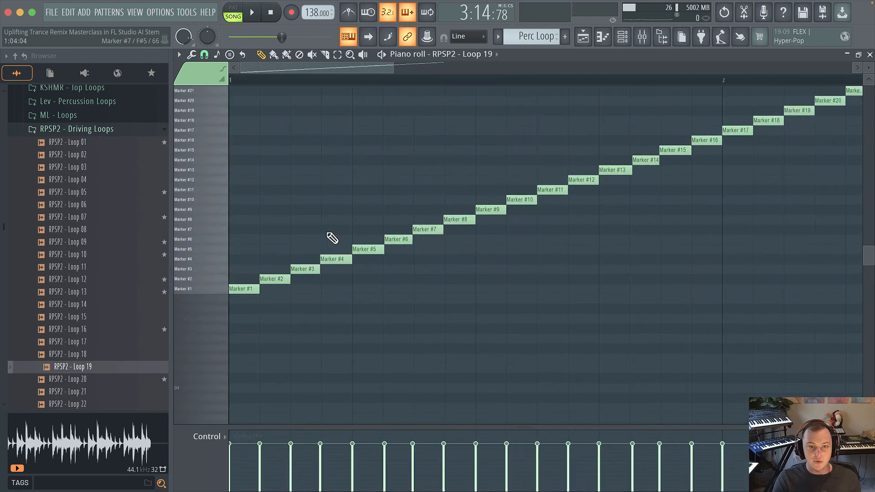
pyautogui.scroll(-2, 322, 224)
pyautogui.scroll(3, 329, 248)
pyautogui.scroll(-3, 334, 271)
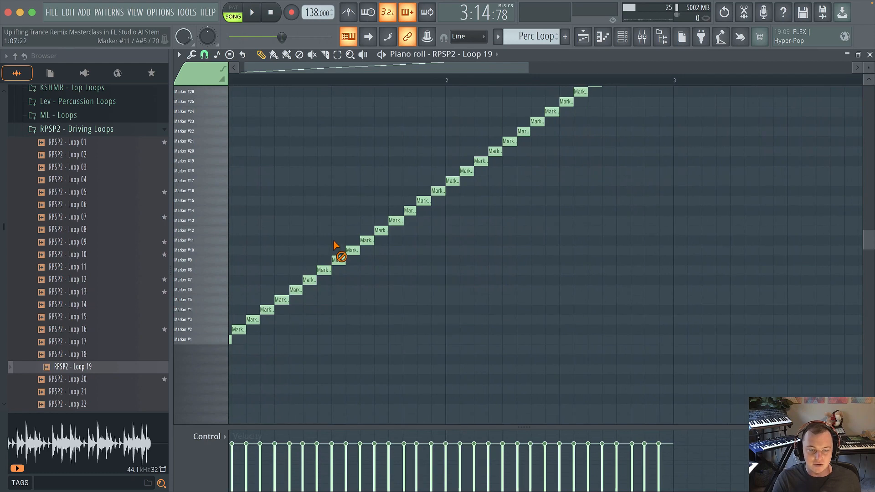
# Audition several of the loop's lower slices, including Marker #5, on the piano roll keyboard.
pyautogui.moveTo(321, 225); pyautogui.dragTo(472, 225)
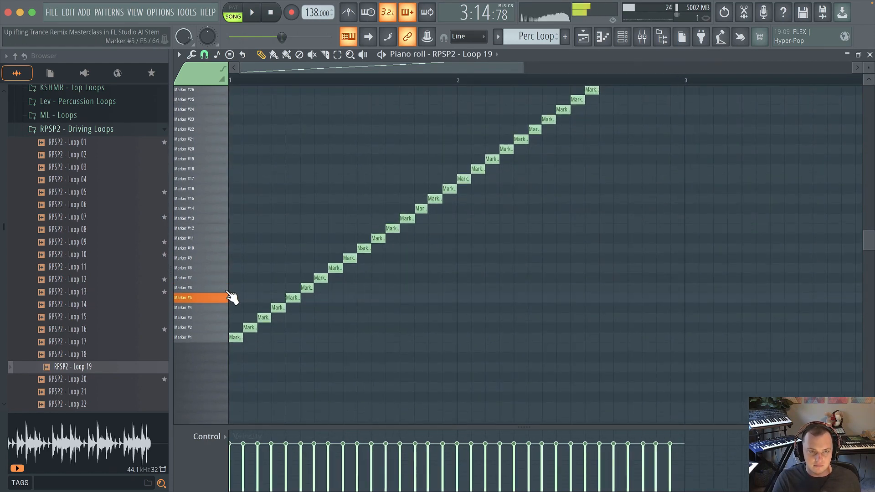
pyautogui.click(223, 292)
pyautogui.click(225, 278)
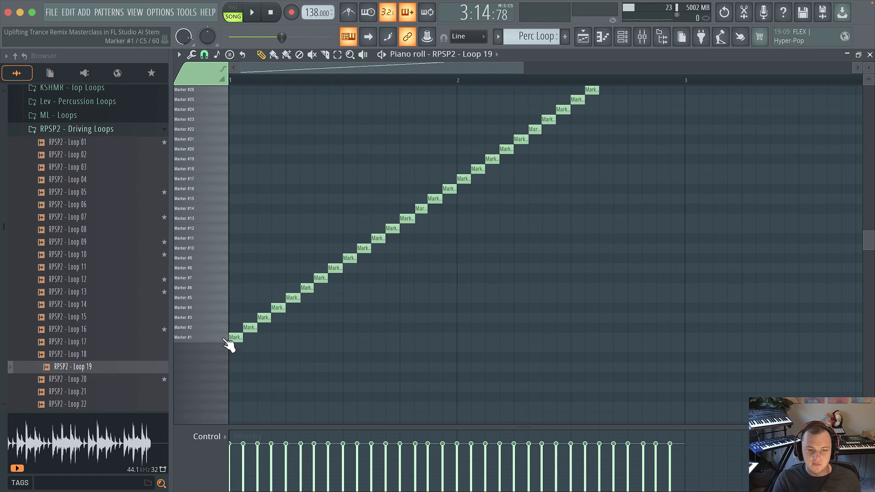
# Solo the Clap mixer track, listen to it from the drop, and return to the loop's piano roll.
pyautogui.click(643, 38)
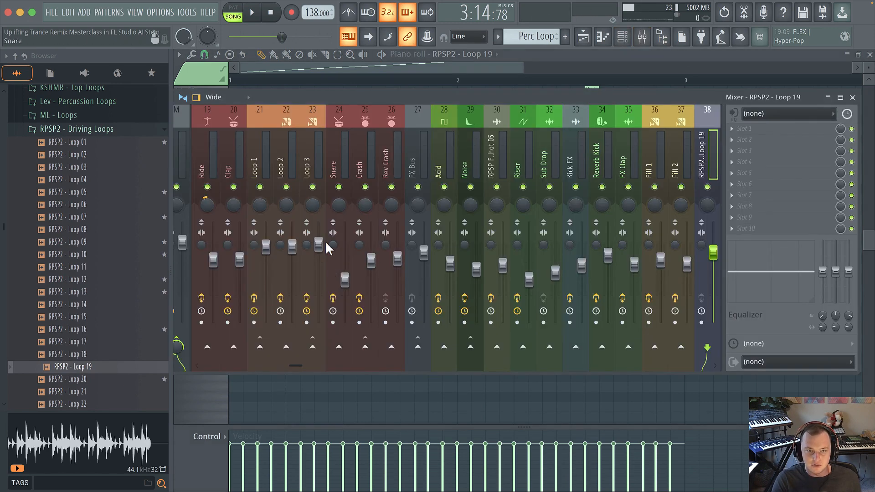
pyautogui.press('space')
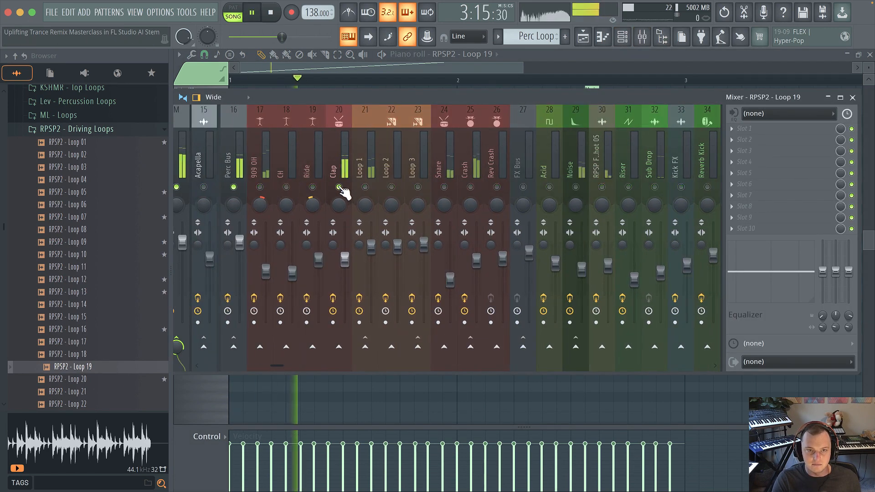
pyautogui.press('space')
pyautogui.rightClick(339, 188)
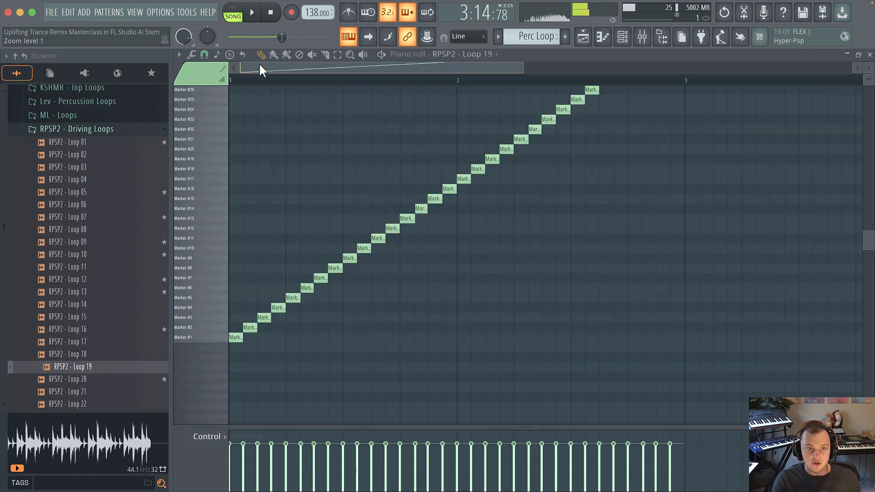
pyautogui.click(259, 65)
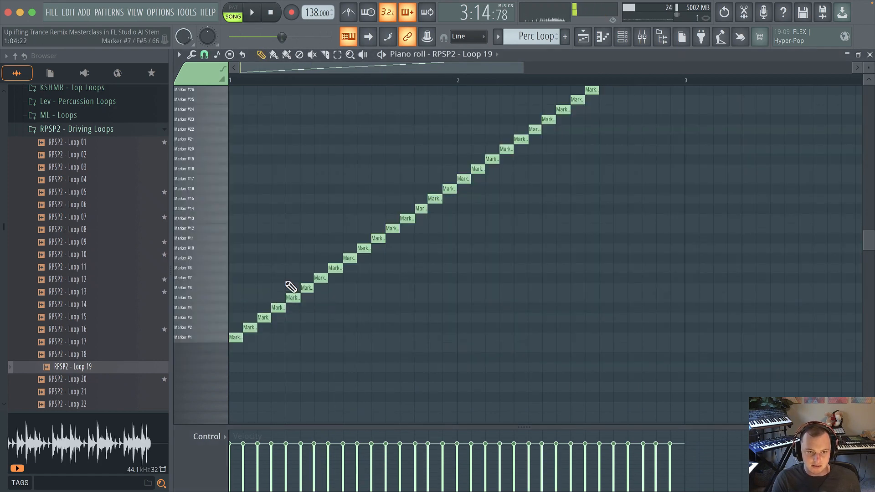
# Move the Marker #5 and #6 notes in bar 1 down to Marker #1 and #2, and play the pattern.
pyautogui.moveTo(291, 286); pyautogui.dragTo(305, 313)
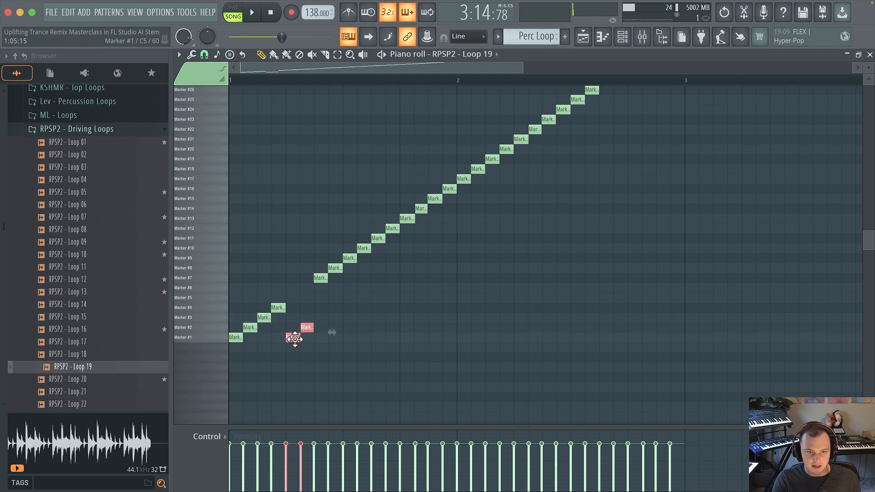
pyautogui.press('space')
pyautogui.press('space')
pyautogui.click(239, 10)
pyautogui.press('space')
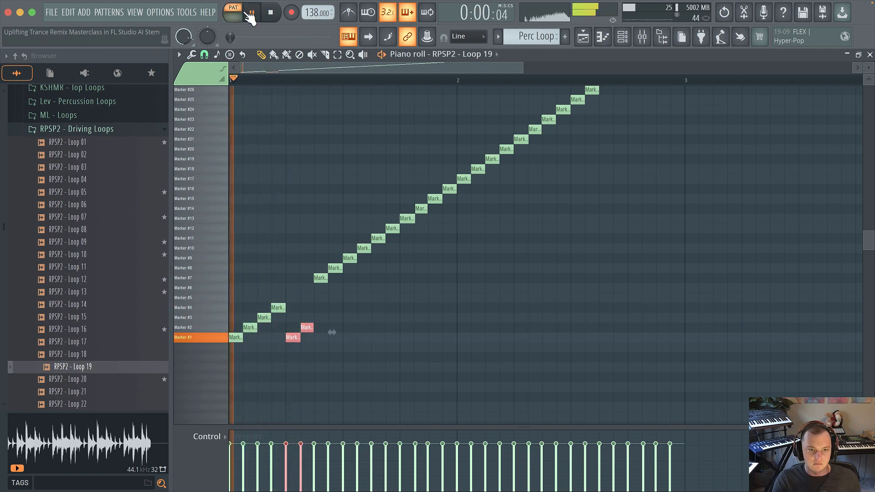
pyautogui.press('space')
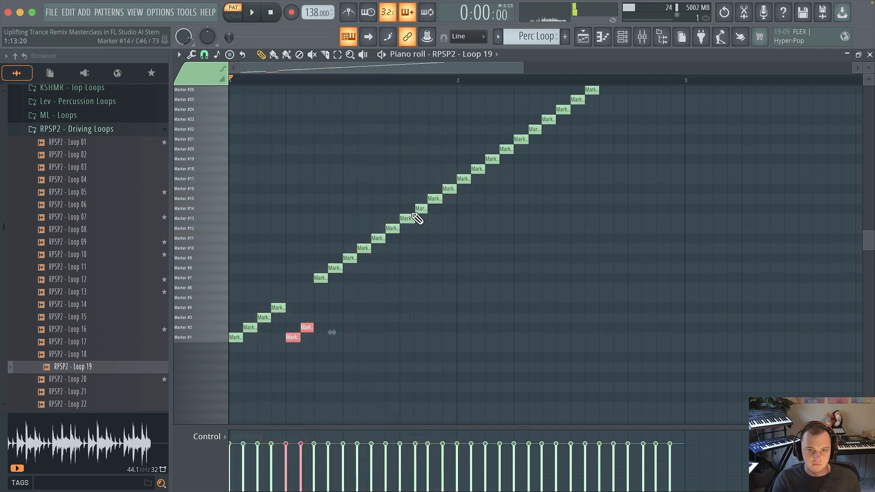
# Move the Marker #13–#14, #21–#22 and #29–#30 note pairs down to Marker #1 and #2.
pyautogui.moveTo(425, 195)
pyautogui.mouseDown()
pyautogui.moveTo(403, 234)
pyautogui.moveTo(401, 341)
pyautogui.mouseUp()
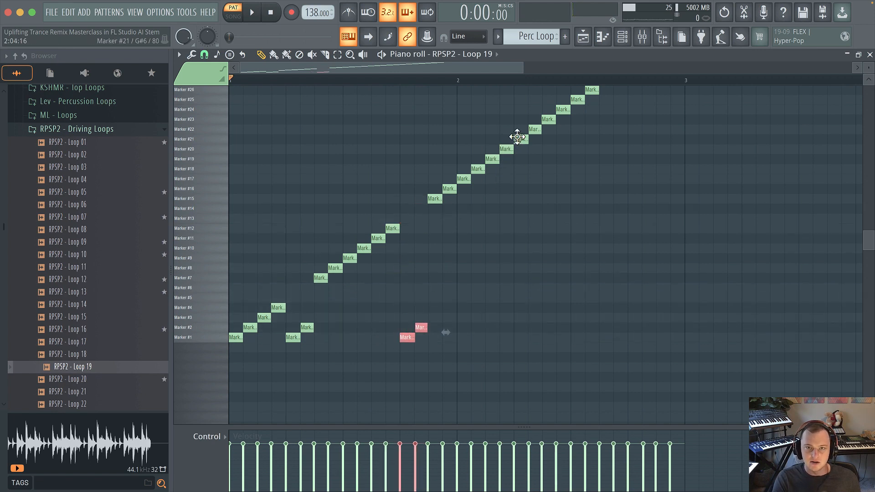
pyautogui.moveTo(528, 126); pyautogui.dragTo(525, 143)
pyautogui.moveTo(524, 217); pyautogui.dragTo(520, 348)
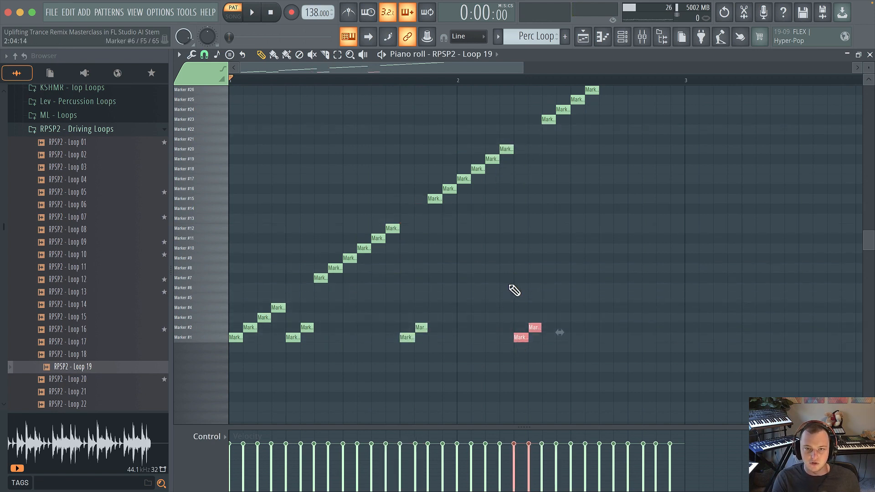
pyautogui.scroll(2, 497, 287)
pyautogui.moveTo(650, 97); pyautogui.dragTo(634, 132)
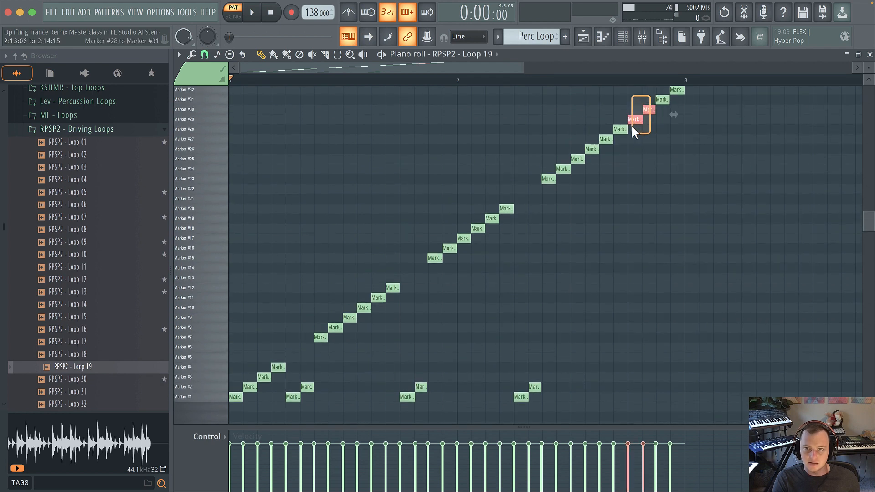
pyautogui.moveTo(638, 321); pyautogui.dragTo(637, 408)
# Play the rearranged loop pattern and examine how the slices sound across both bars.
pyautogui.press('space')
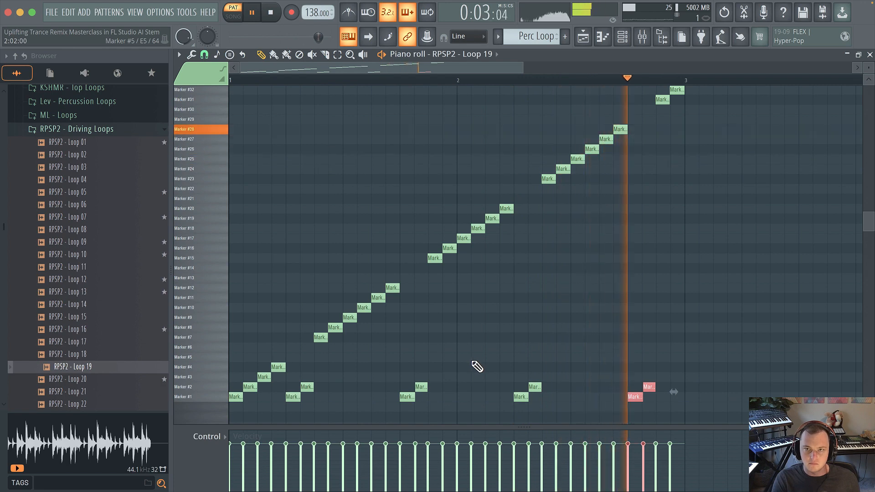
pyautogui.scroll(-3, 328, 371)
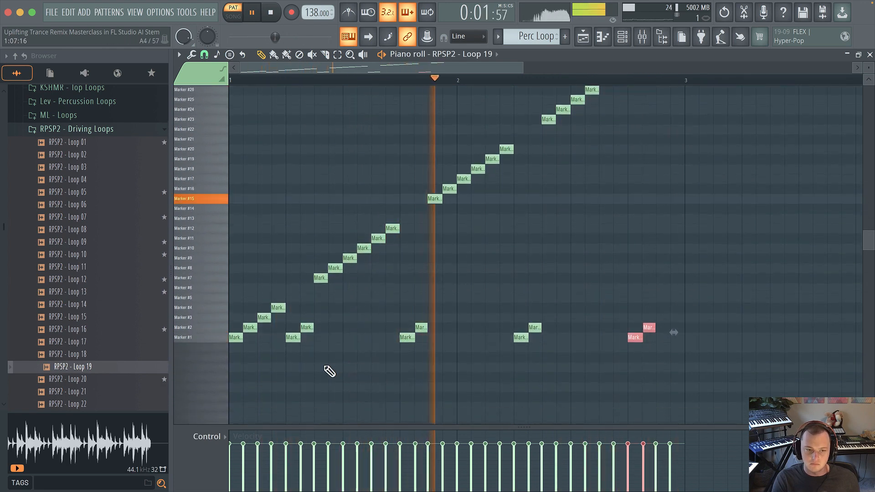
pyautogui.press('space')
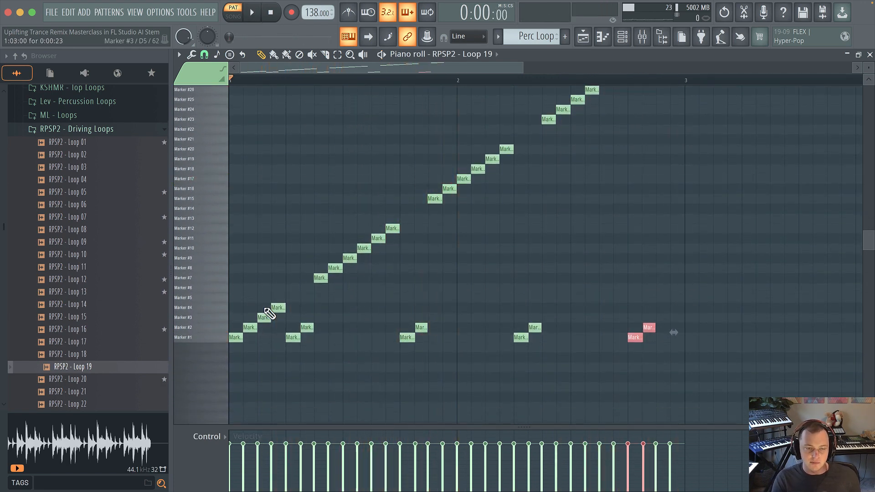
pyautogui.scroll(3, 383, 229)
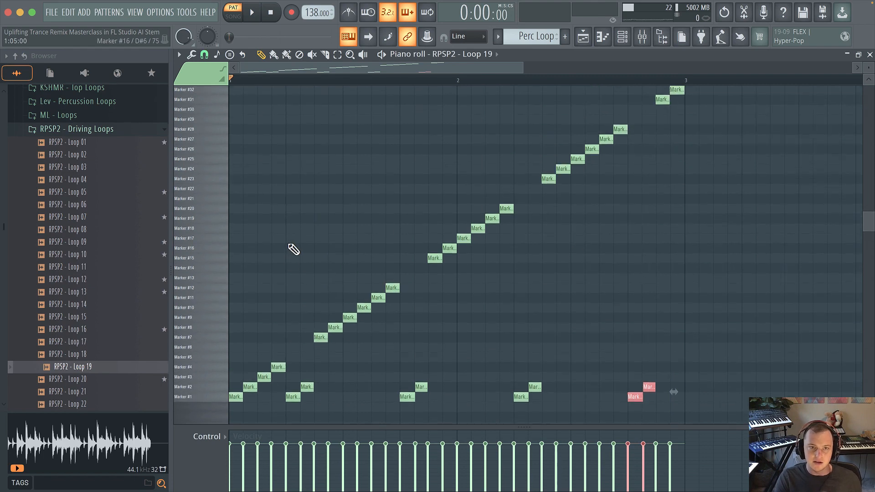
pyautogui.scroll(-1, 288, 245)
pyautogui.scroll(4, 288, 245)
pyautogui.moveTo(290, 245); pyautogui.dragTo(323, 219)
pyautogui.scroll(-1, 328, 237)
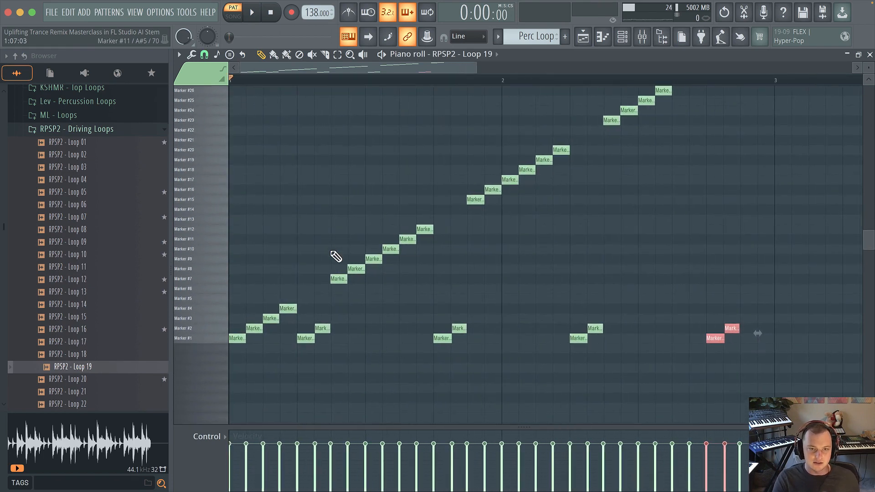
pyautogui.press('space')
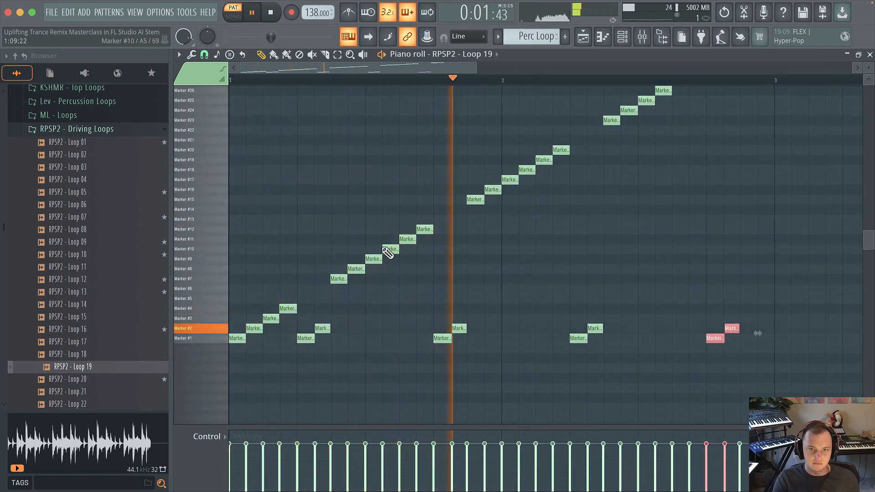
pyautogui.press('space')
# Chop the Marker #12 note in bar 1 into four short repeats with the Chopper, reducing its time multiplier.
pyautogui.moveTo(436, 216); pyautogui.dragTo(427, 243)
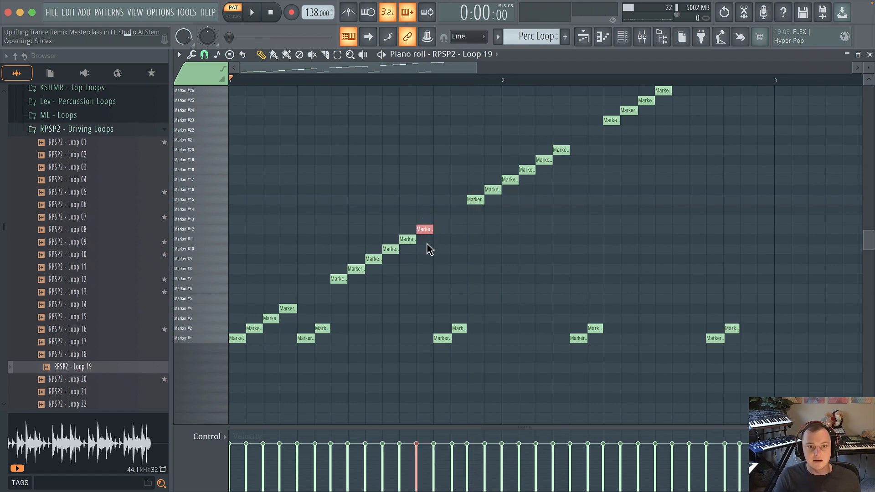
pyautogui.hotkey('alt', 'u')
pyautogui.moveTo(453, 168); pyautogui.dragTo(646, 137)
pyautogui.press('space')
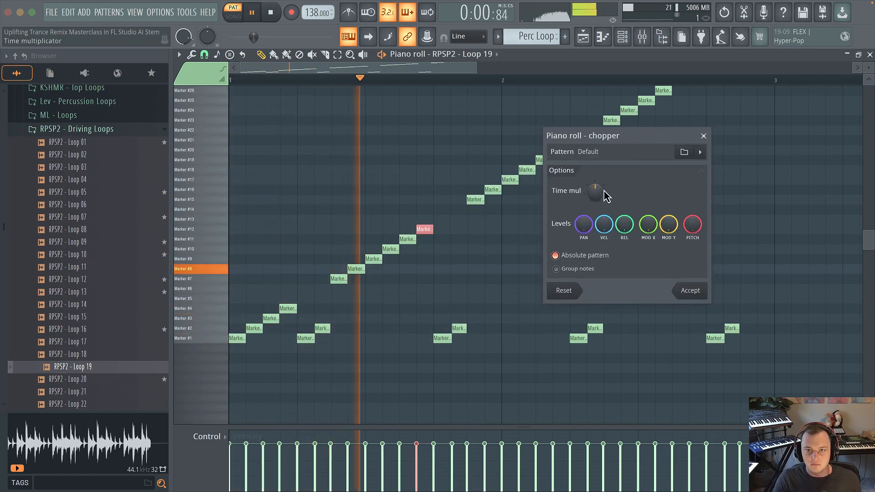
pyautogui.moveTo(596, 192)
pyautogui.mouseDown()
pyautogui.moveTo(596, 233)
pyautogui.moveTo(595, 180)
pyautogui.moveTo(595, 205)
pyautogui.mouseUp()
pyautogui.click(691, 292)
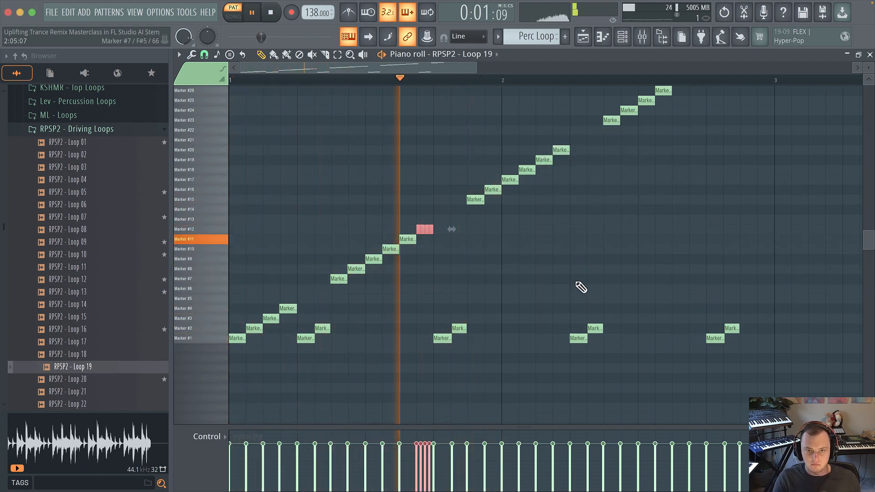
# Ramp the velocities upward across the four chopped Marker #12 notes and listen to the pattern.
pyautogui.moveTo(416, 455); pyautogui.dragTo(436, 444)
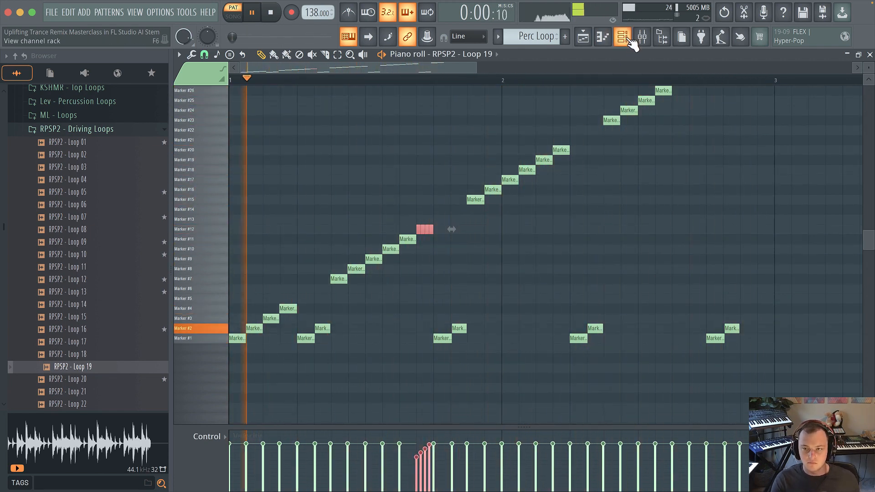
pyautogui.scroll(3, 606, 159)
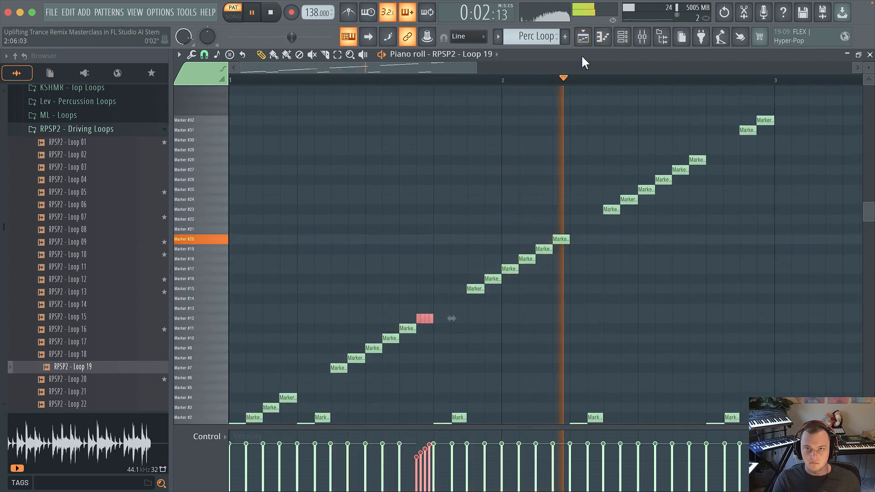
pyautogui.press('space')
pyautogui.click(583, 36)
pyautogui.click(472, 273)
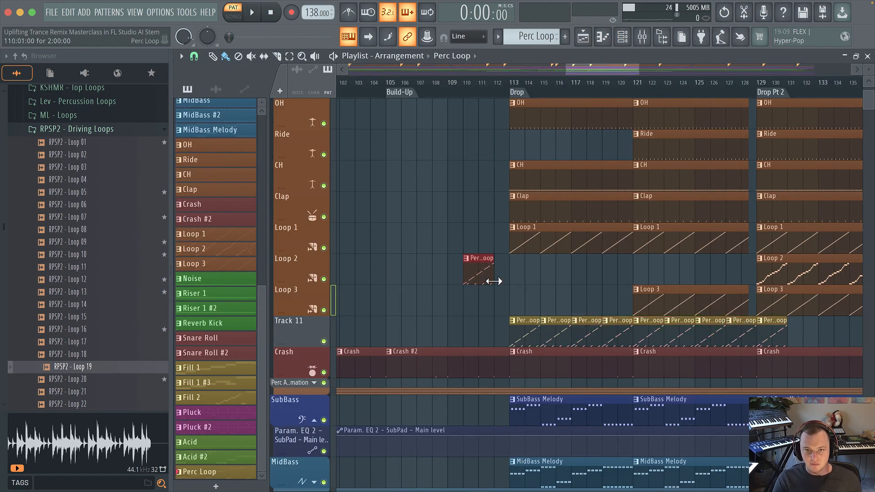
pyautogui.rightClick(484, 275)
pyautogui.scroll(1, 515, 266)
pyautogui.scroll(-2, 515, 266)
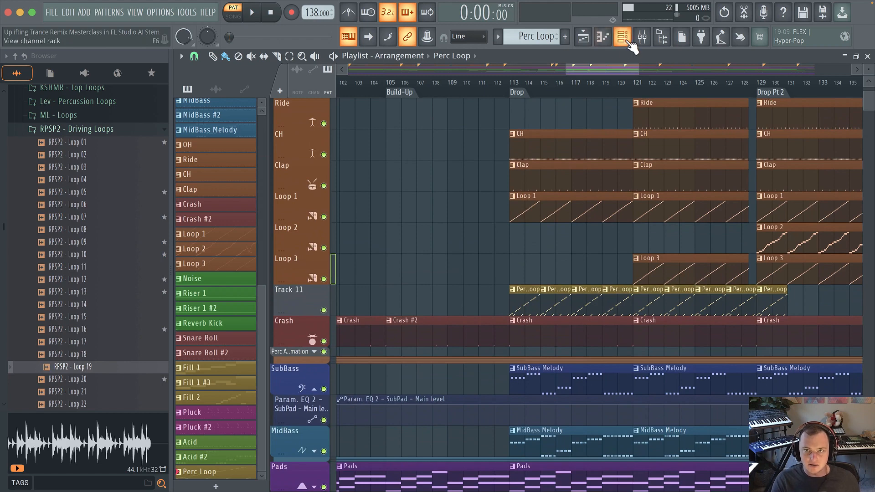
# Check the mixer track of RPSP2 - Loop 19 and return to the Perc Loop piano roll.
pyautogui.click(645, 40)
pyautogui.hotkey('ctrl', 'l')
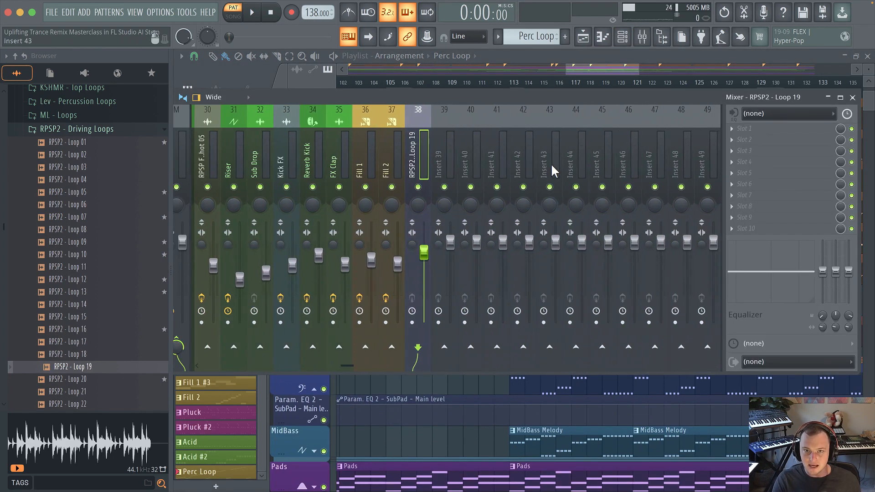
pyautogui.click(195, 469)
pyautogui.doubleClick(541, 311)
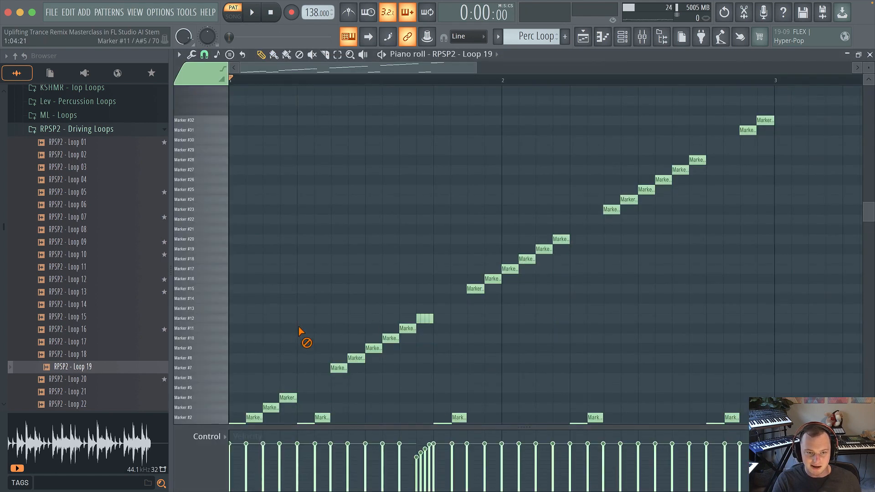
# Lower the velocities of the Marker #3, #7, #11 and #15 notes to about 50% while playing the pattern.
pyautogui.scroll(-1, 301, 278)
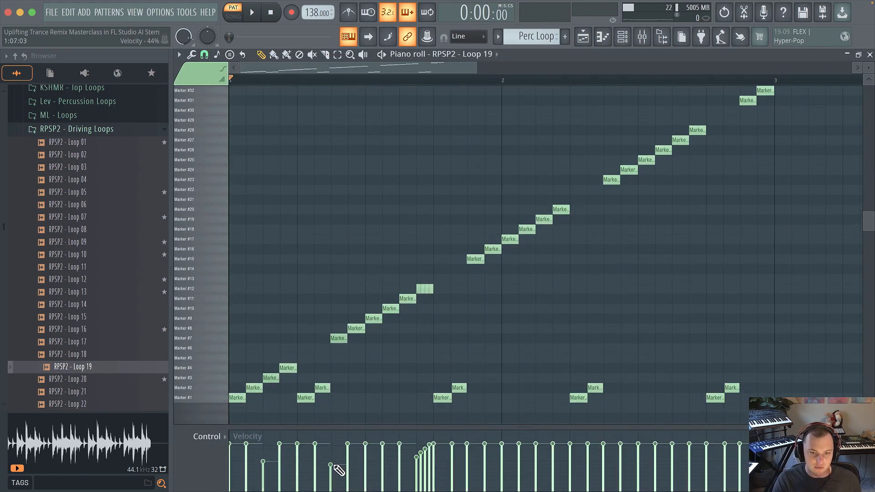
pyautogui.press('space')
pyautogui.click(393, 462)
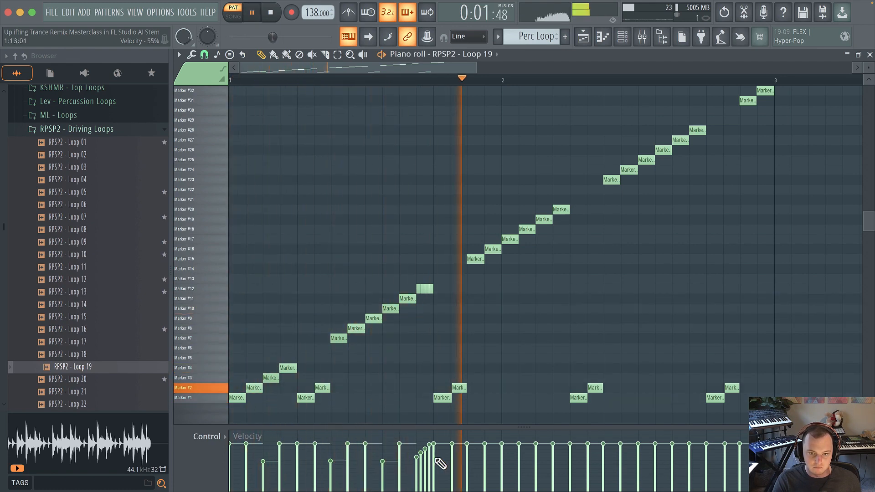
pyautogui.click(387, 445)
pyautogui.click(404, 462)
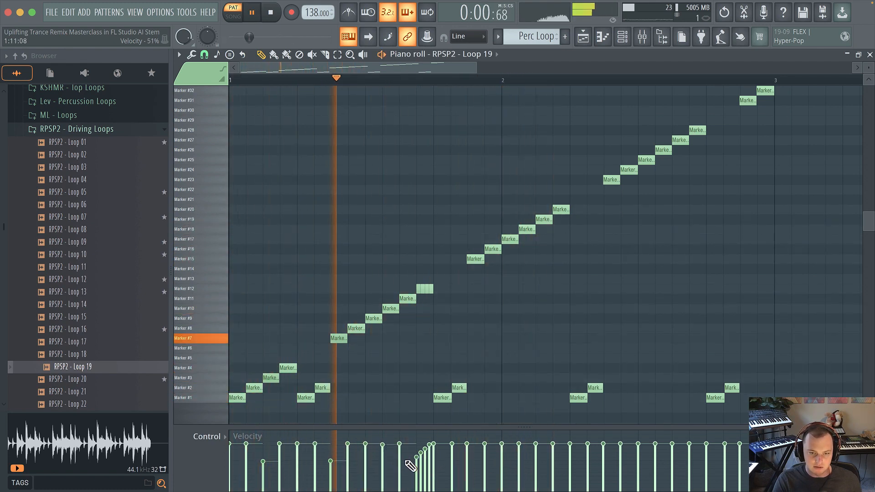
pyautogui.press('space')
pyautogui.click(468, 464)
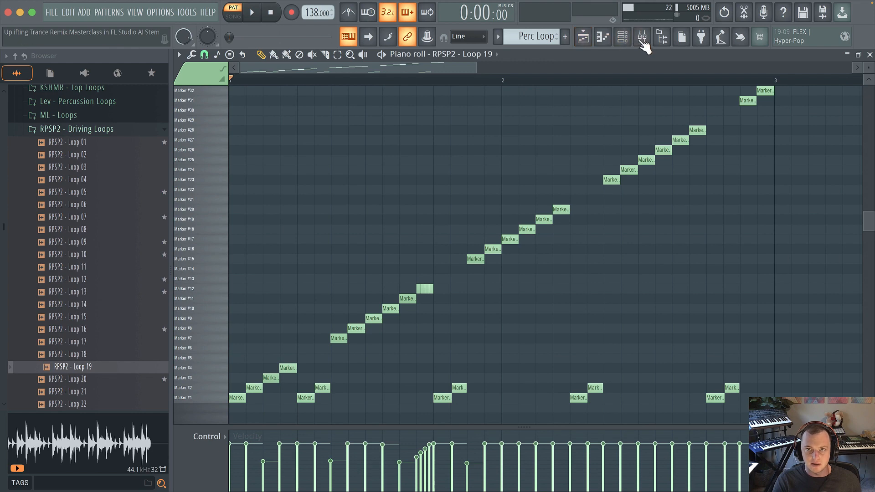
pyautogui.click(642, 37)
pyautogui.hscroll(4, 319, 196)
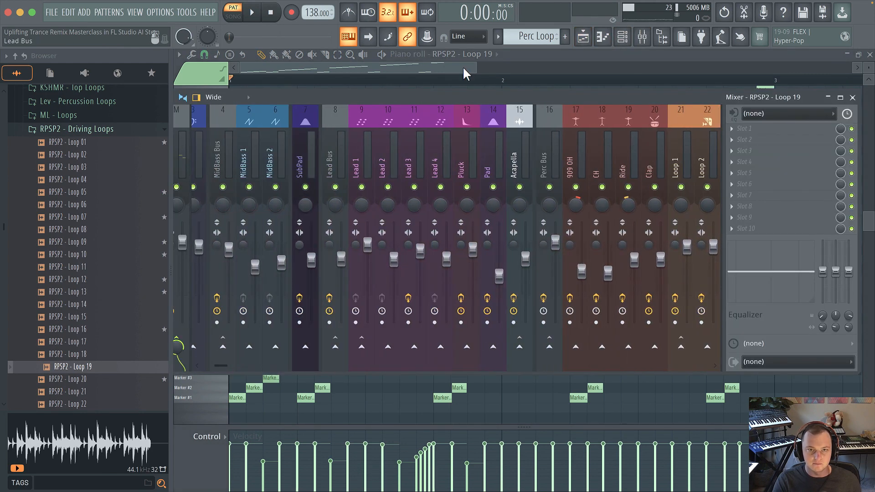
pyautogui.click(622, 37)
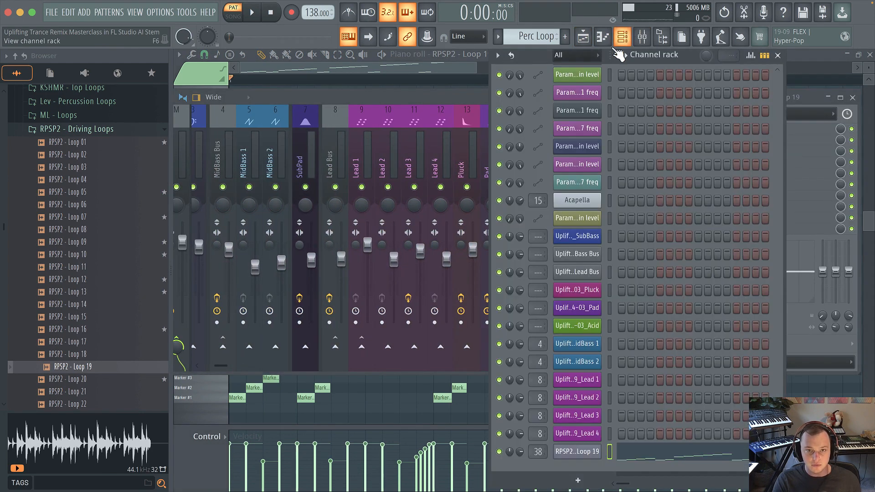
pyautogui.hscroll(-2, 301, 147)
pyautogui.click(300, 147)
pyautogui.click(689, 59)
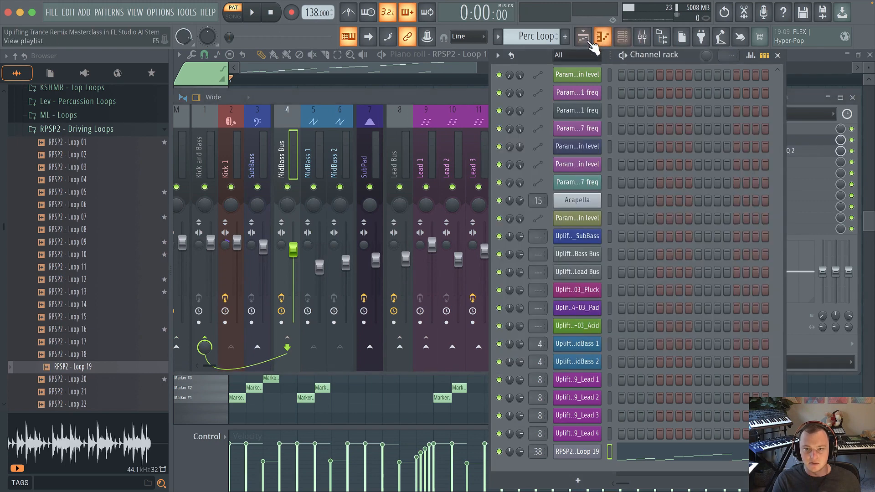
# Start song playback from the Drop with only the Perc Bus, 909 OH, CH, Ride, Clap and RPSP2 - Loop 19 mixer tracks enabled.
pyautogui.click(583, 37)
pyautogui.click(522, 91)
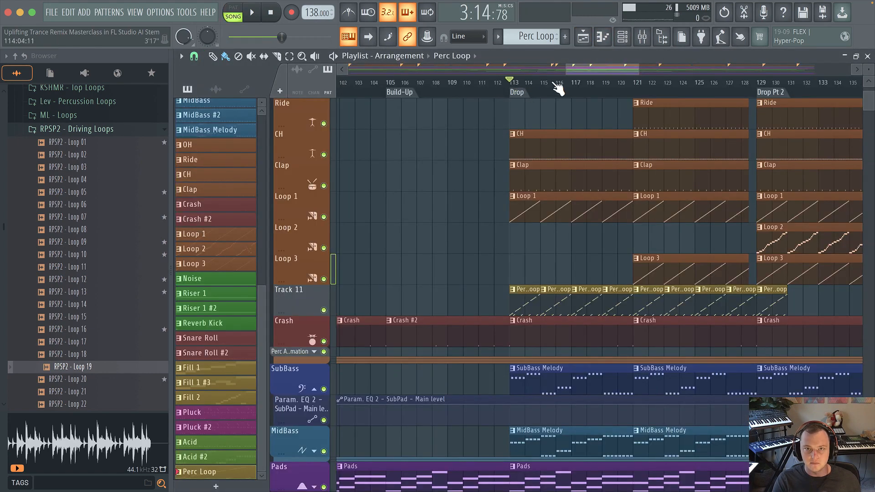
pyautogui.click(642, 37)
pyautogui.hscroll(3, 504, 185)
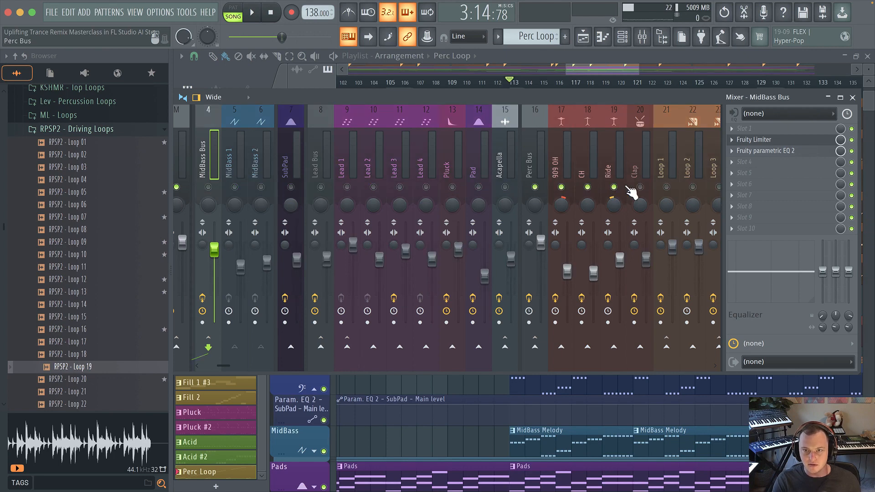
pyautogui.hscroll(20, 639, 178)
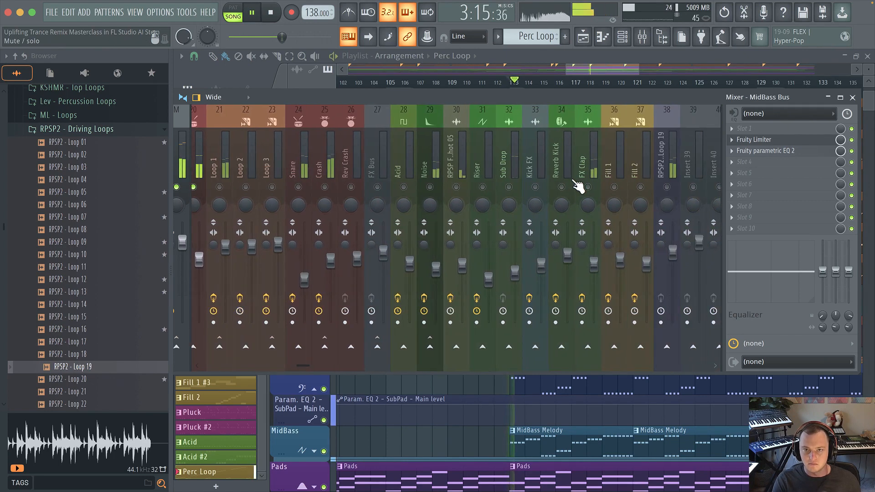
pyautogui.press('space')
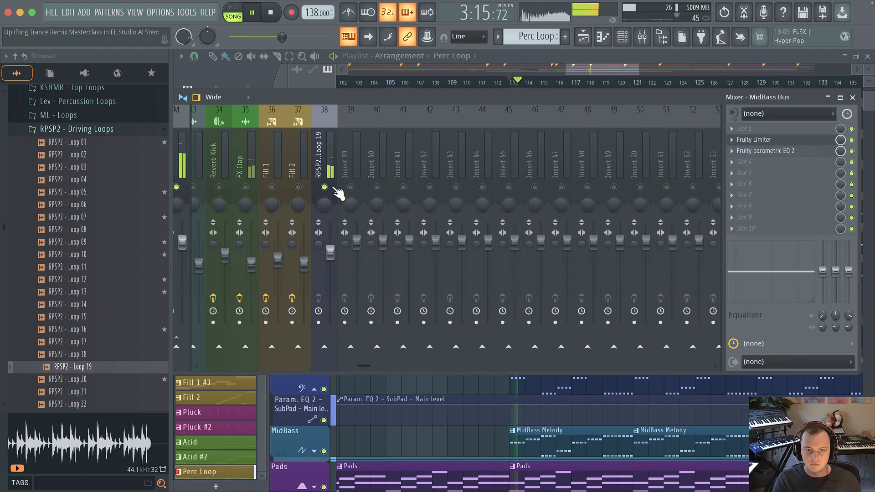
pyautogui.click(325, 187)
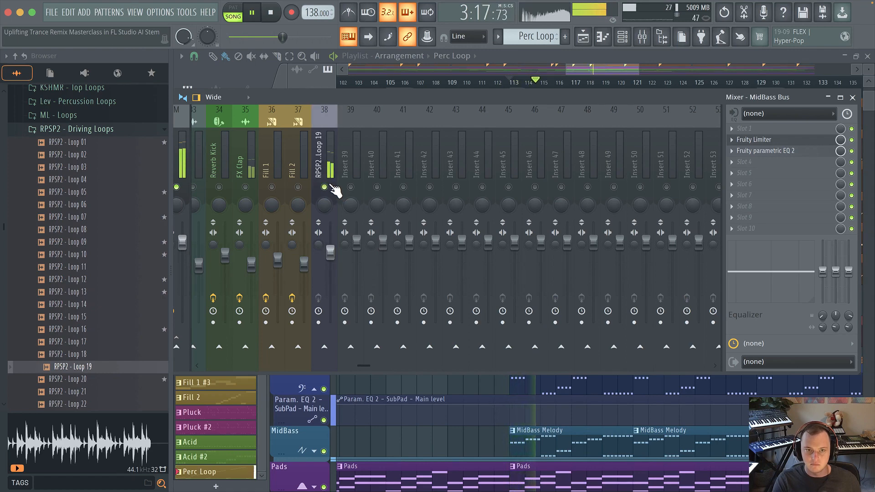
# Compare the drop's percussion with the 909 OH mixer track muted and unmuted.
pyautogui.hscroll(-20, 325, 145)
pyautogui.press('space')
pyautogui.press('space')
pyautogui.hscroll(-2, 322, 150)
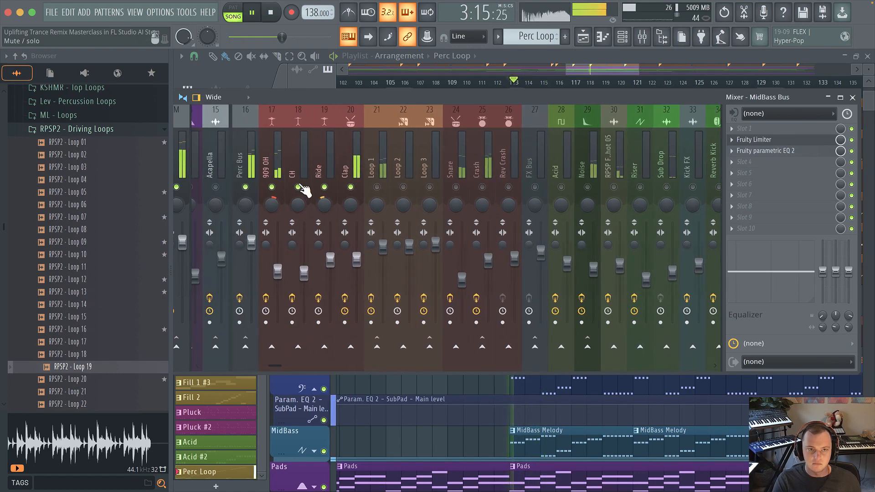
pyautogui.click(272, 188)
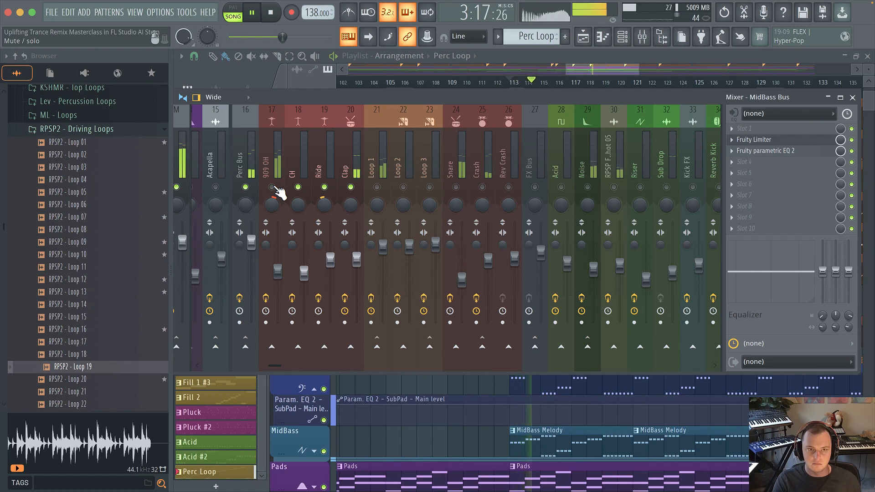
pyautogui.click(272, 188)
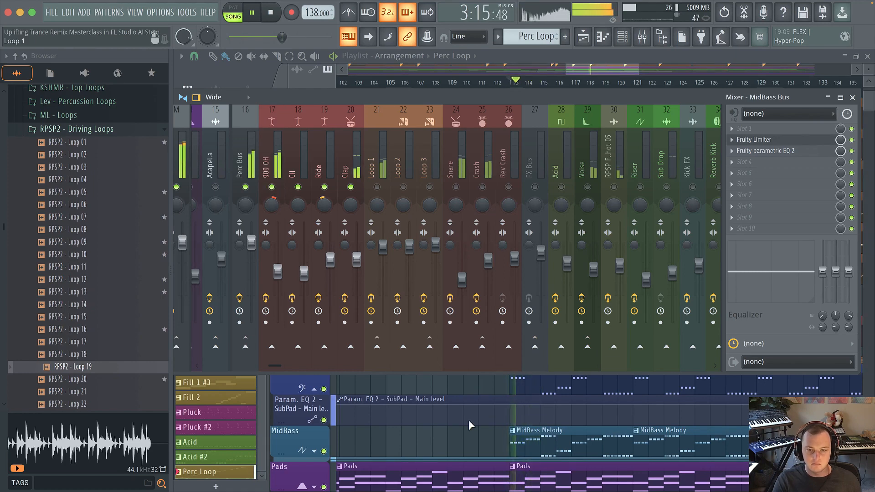
# Close the mixer, stop playback and reopen the piano roll of the first Perc Loop clip in the drop.
pyautogui.click(853, 97)
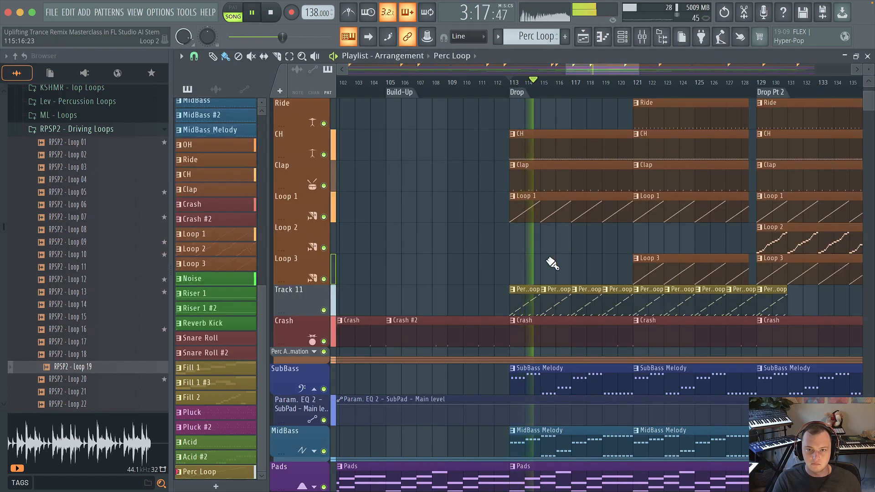
pyautogui.press('space')
pyautogui.doubleClick(523, 304)
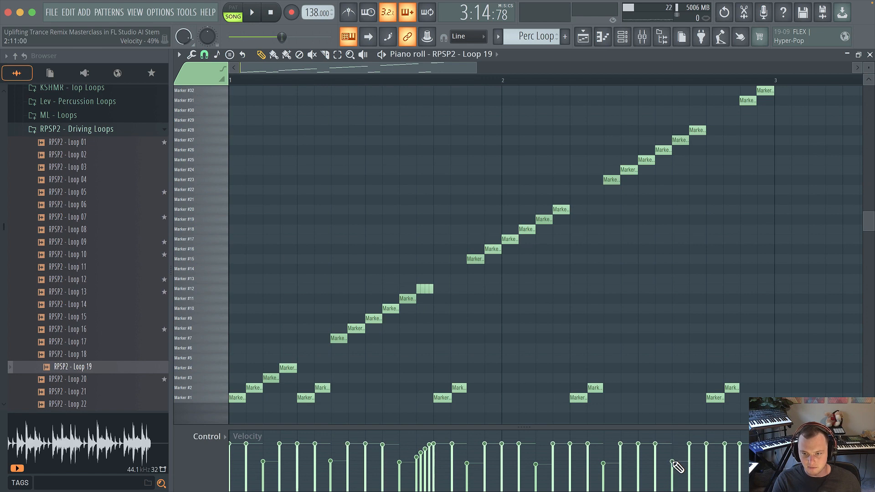
# Raise the RPSP2 - Loop 19 mixer track's volume to about 95% (-1.2 dB) while the drop plays.
pyautogui.press('space')
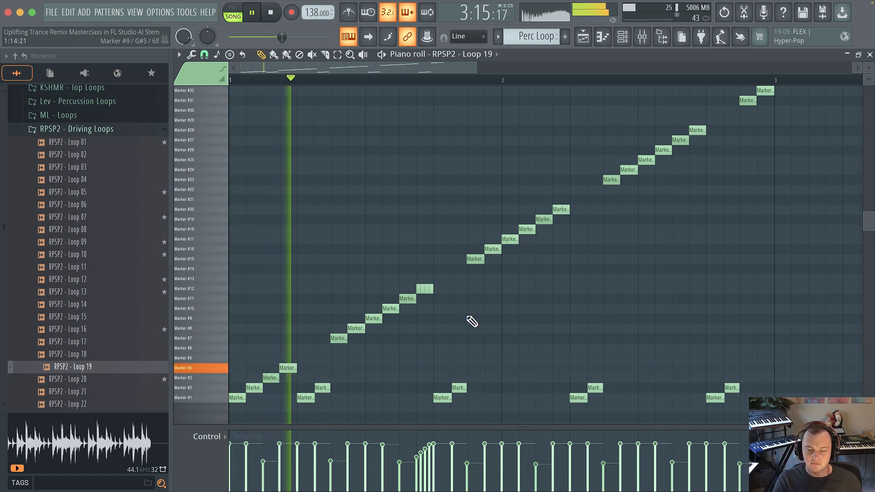
pyautogui.press('F9')
pyautogui.scroll(-10, 556, 149)
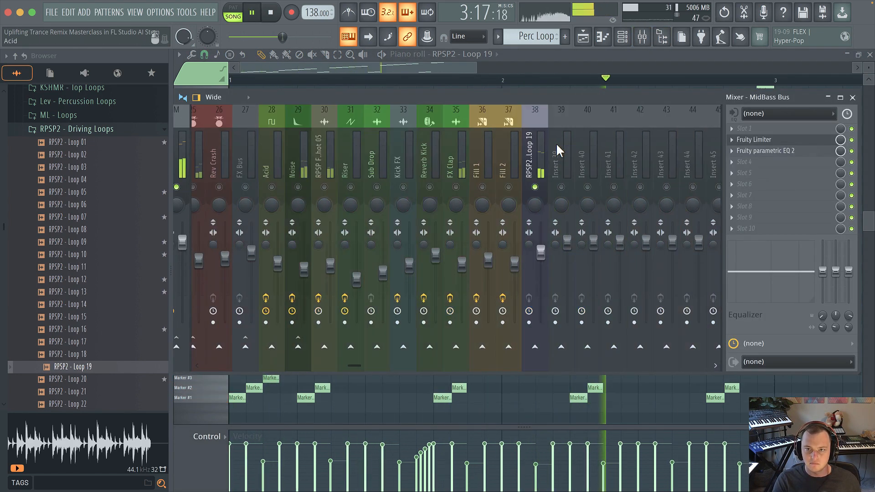
pyautogui.moveTo(331, 253); pyautogui.dragTo(331, 246)
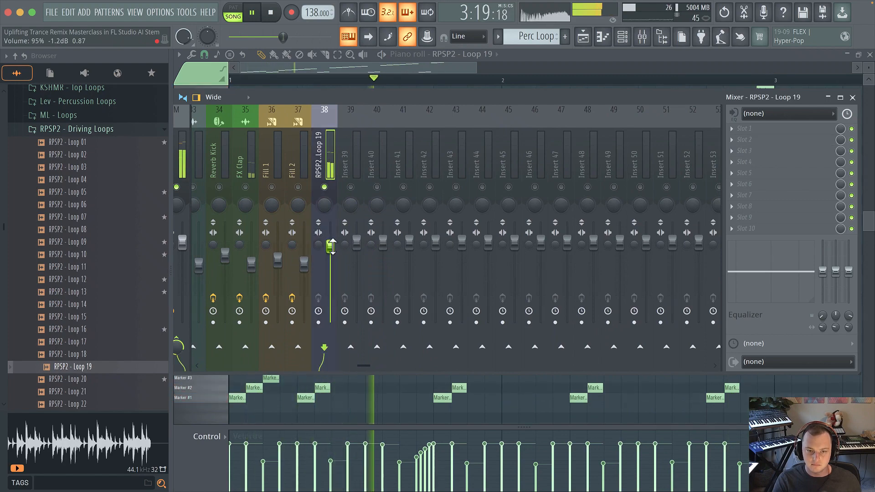
pyautogui.click(472, 65)
pyautogui.scroll(3, 429, 185)
pyautogui.scroll(-3, 432, 189)
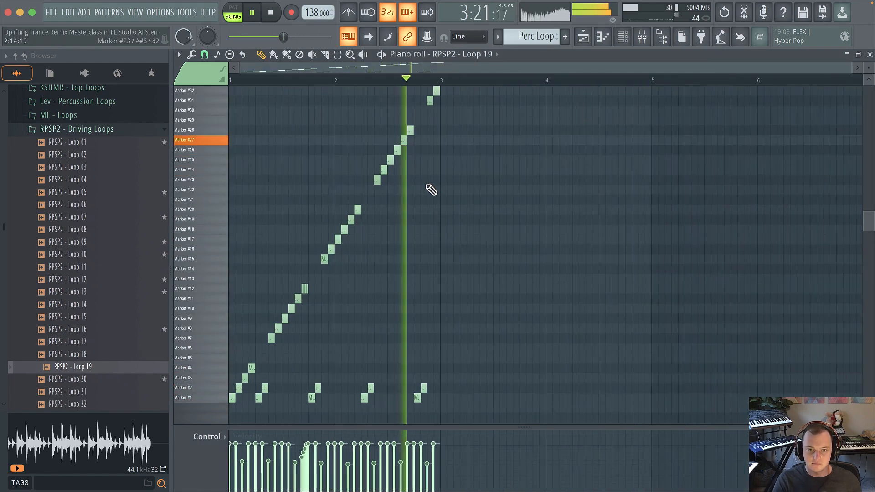
# Repeat the Perc Loop clip along Track 11 from Drop Pt 2 through the Outro to the Halfway Out marker, and stop playback.
pyautogui.click(582, 36)
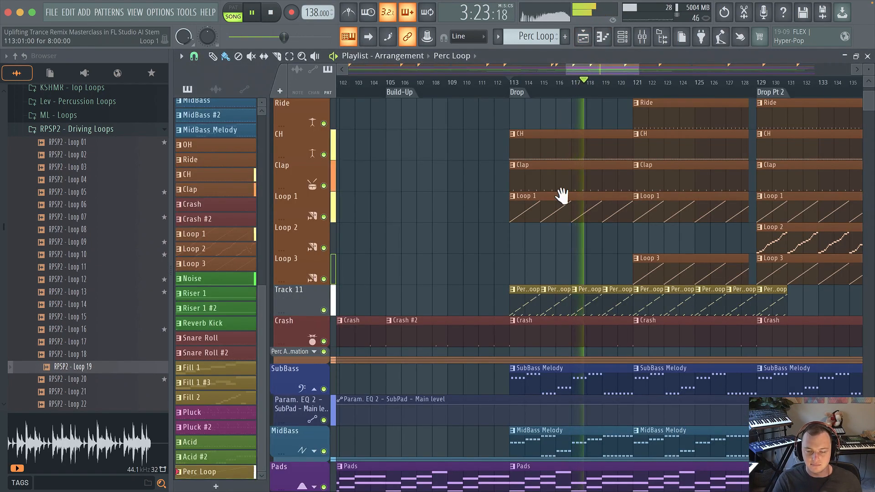
pyautogui.moveTo(563, 195); pyautogui.dragTo(386, 181)
pyautogui.scroll(2, 466, 222)
pyautogui.scroll(-3, 497, 222)
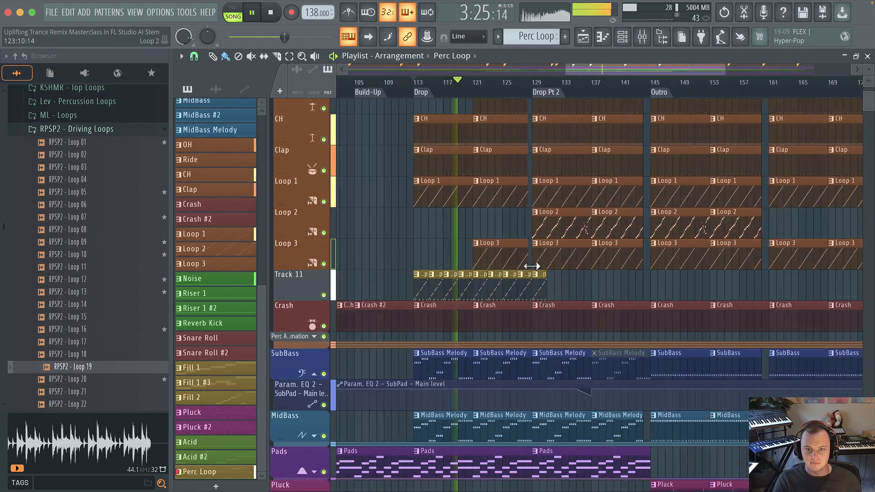
pyautogui.moveTo(553, 289); pyautogui.dragTo(830, 289)
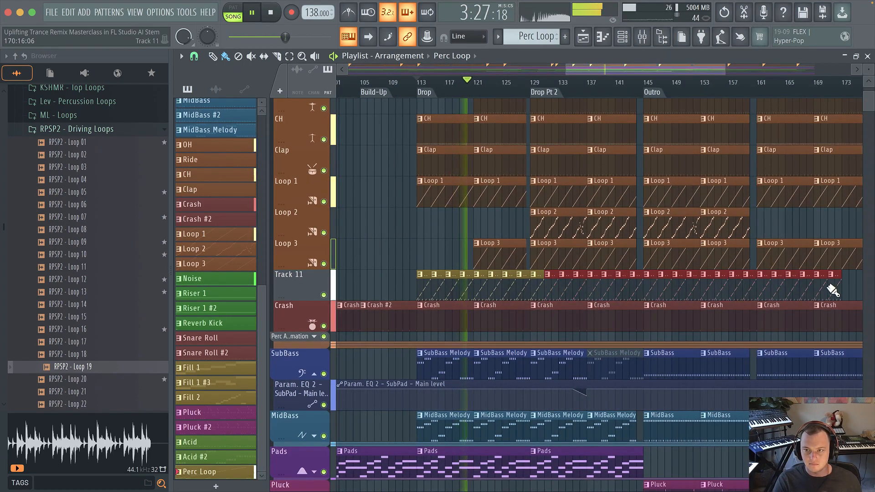
pyautogui.hscroll(5, 733, 234)
pyautogui.click(770, 271)
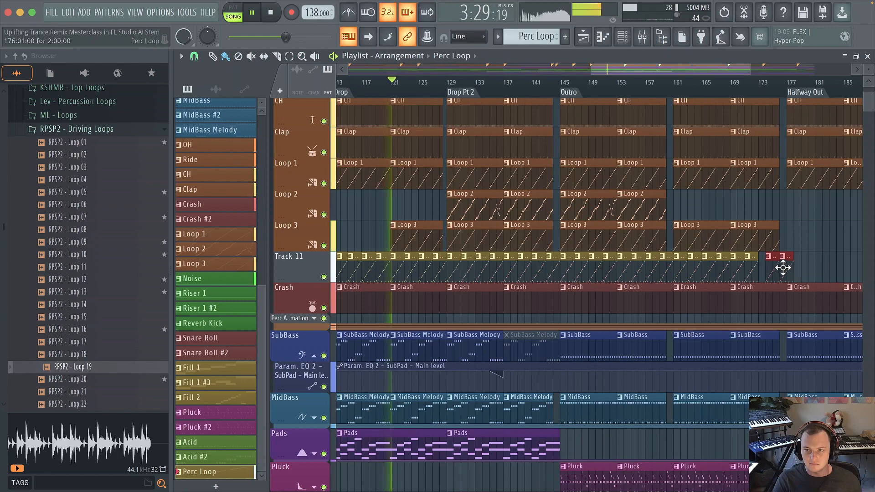
pyautogui.scroll(3, 348, 254)
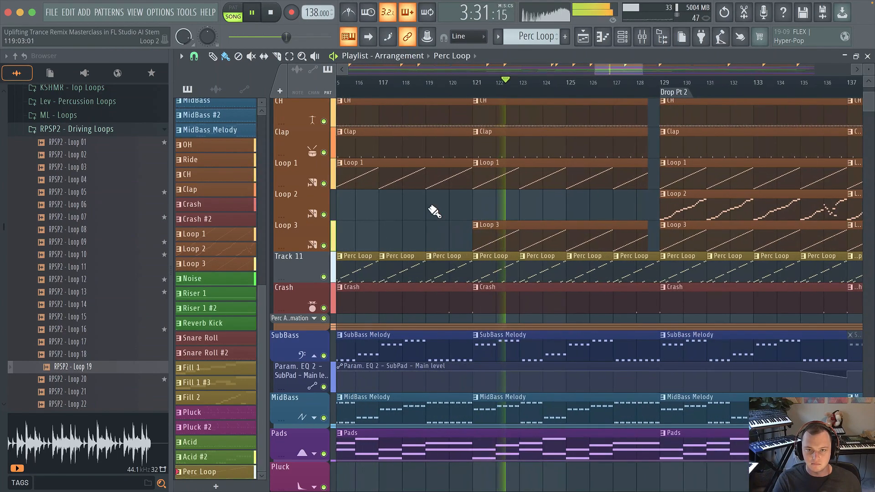
pyautogui.scroll(2, 434, 211)
pyautogui.press('space')
# Examine the RPSP2 - Loop 19 mixer track and the loop's Slicex volume envelope and slice markers.
pyautogui.click(643, 38)
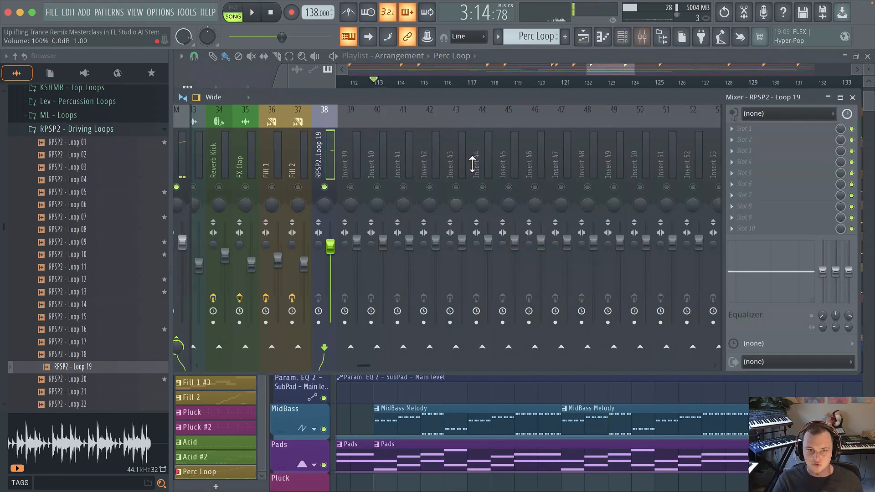
pyautogui.scroll(-2, 294, 166)
pyautogui.scroll(2, 325, 186)
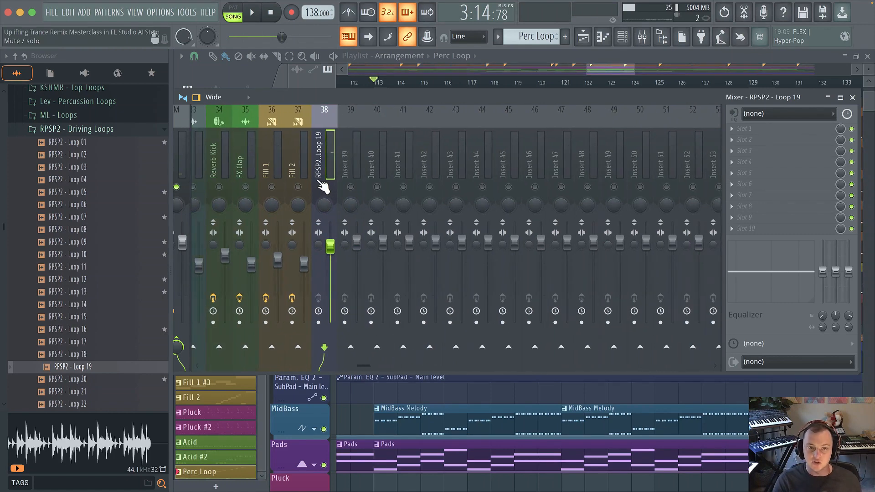
pyautogui.click(413, 72)
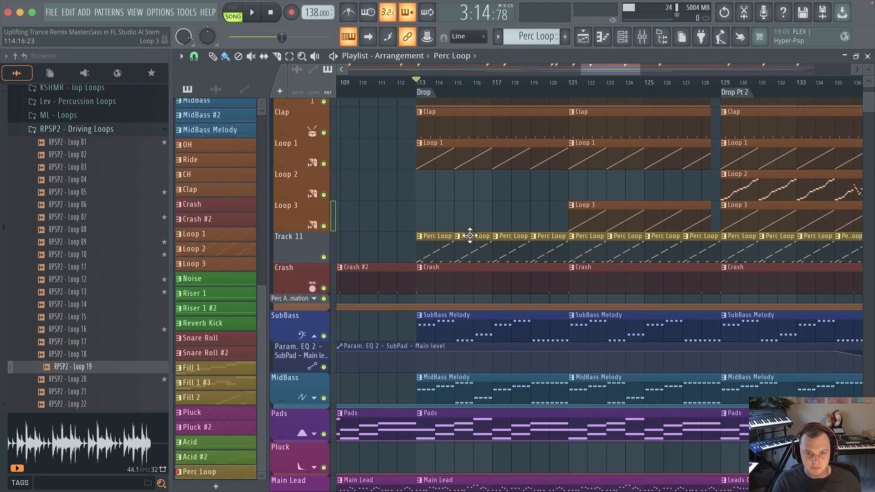
pyautogui.click(622, 37)
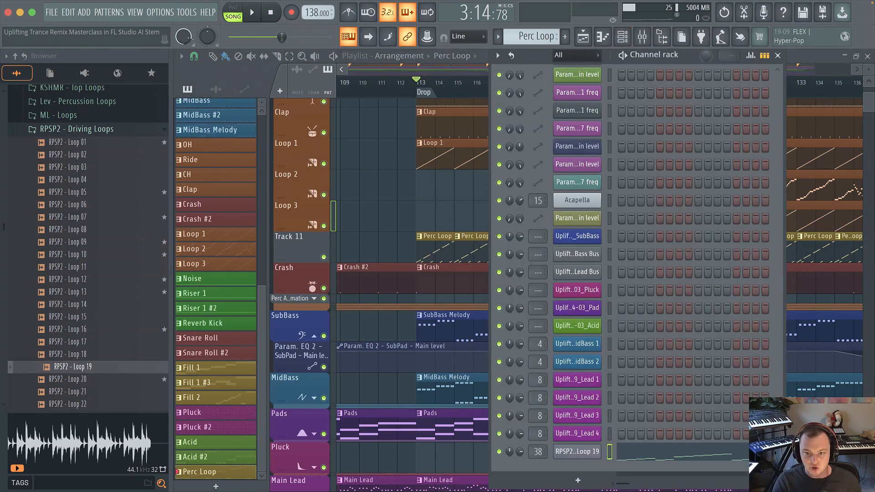
pyautogui.click(582, 456)
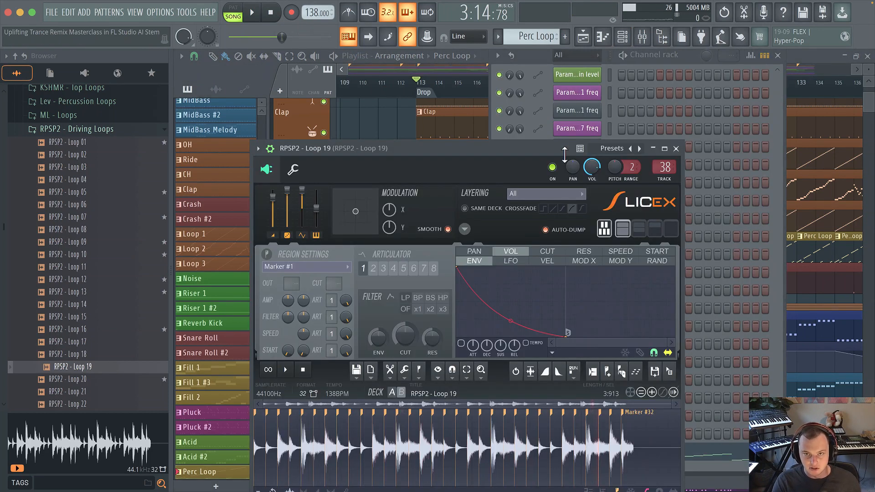
pyautogui.moveTo(526, 148); pyautogui.dragTo(591, 58)
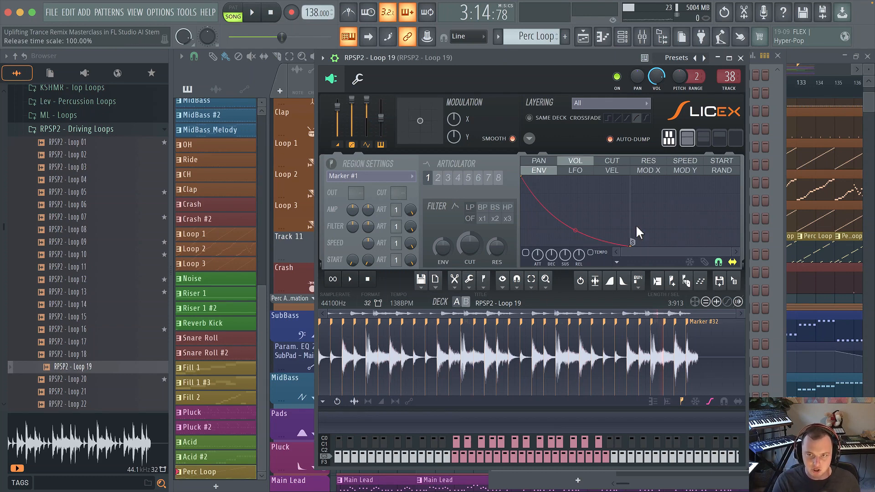
pyautogui.click(767, 56)
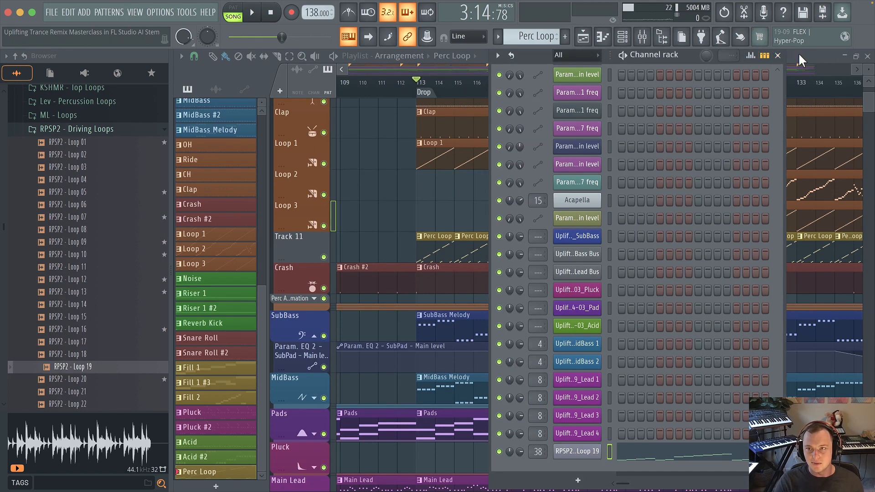
pyautogui.click(778, 56)
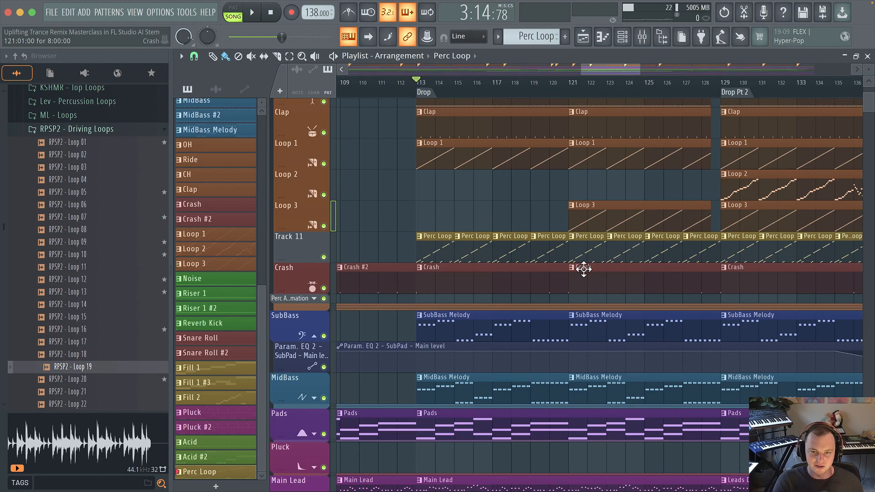
# Play the rearranged slices at the end of the Loop 2 pattern from bar 7 in pattern mode, and return to the playlist.
pyautogui.moveTo(552, 209); pyautogui.dragTo(460, 226)
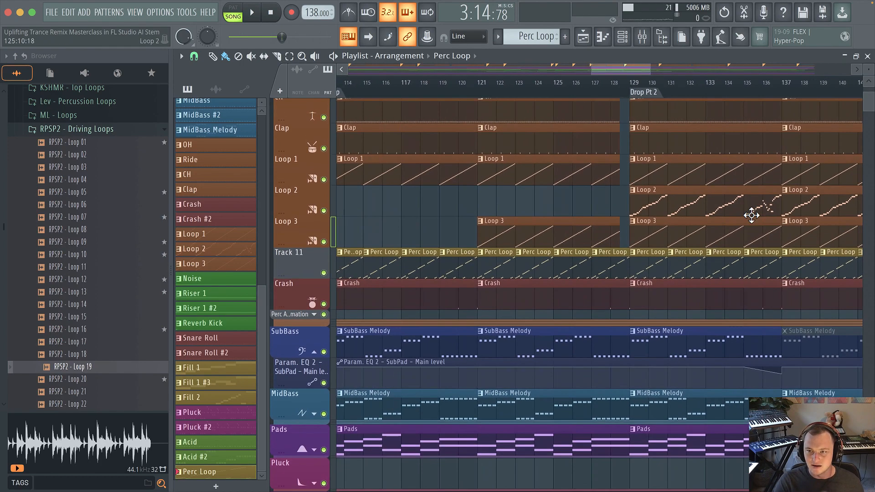
pyautogui.doubleClick(749, 202)
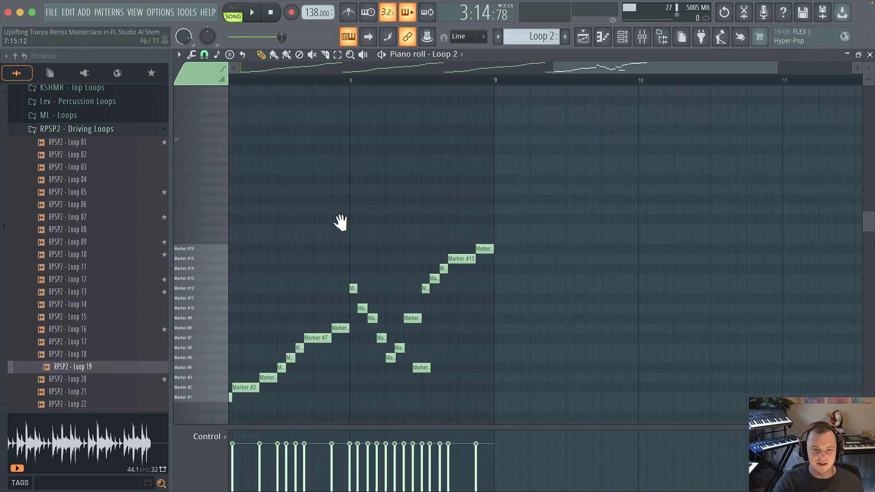
pyautogui.click(240, 12)
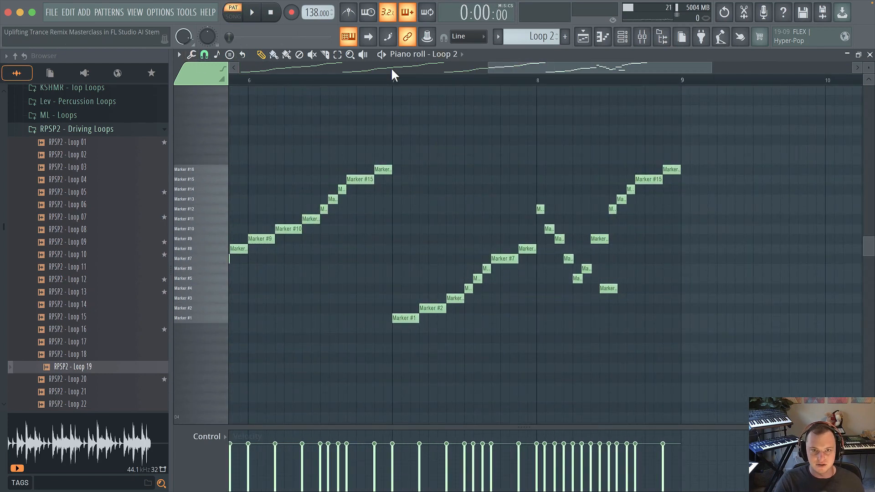
pyautogui.click(389, 81)
pyautogui.press('space')
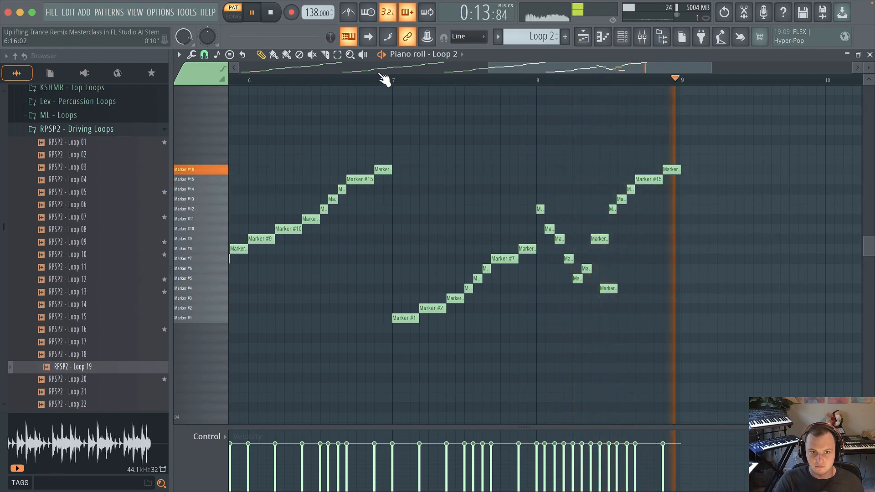
pyautogui.press('space')
pyautogui.click(602, 37)
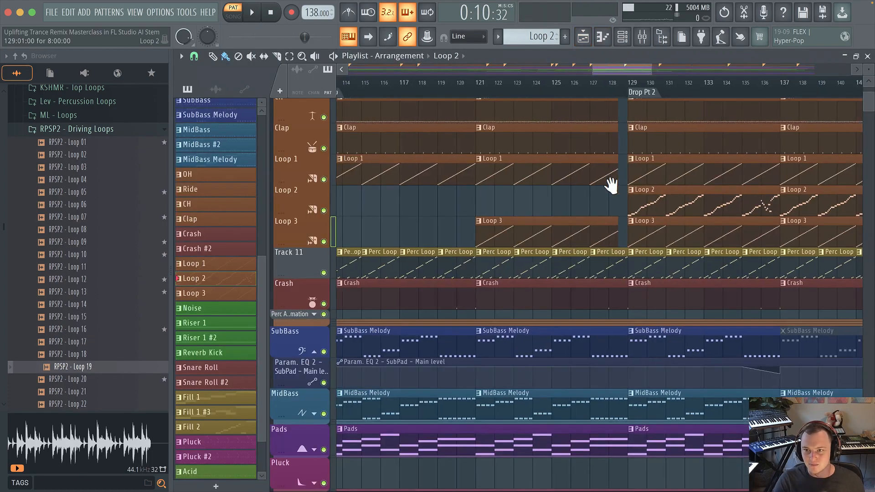
pyautogui.hscroll(3, 610, 186)
pyautogui.scroll(3, 504, 223)
pyautogui.scroll(-4, 504, 224)
pyautogui.moveTo(506, 223); pyautogui.dragTo(691, 217)
pyautogui.scroll(-2, 578, 228)
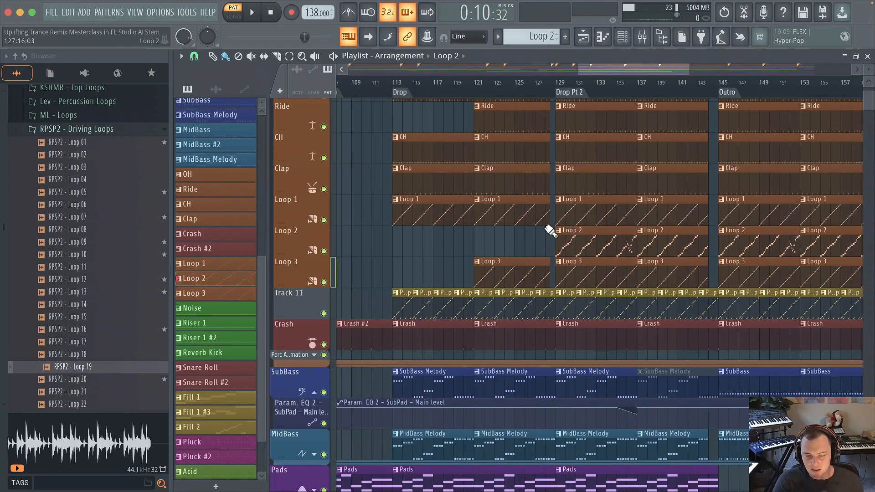
pyautogui.moveTo(527, 218); pyautogui.dragTo(669, 260)
pyautogui.scroll(-1, 668, 260)
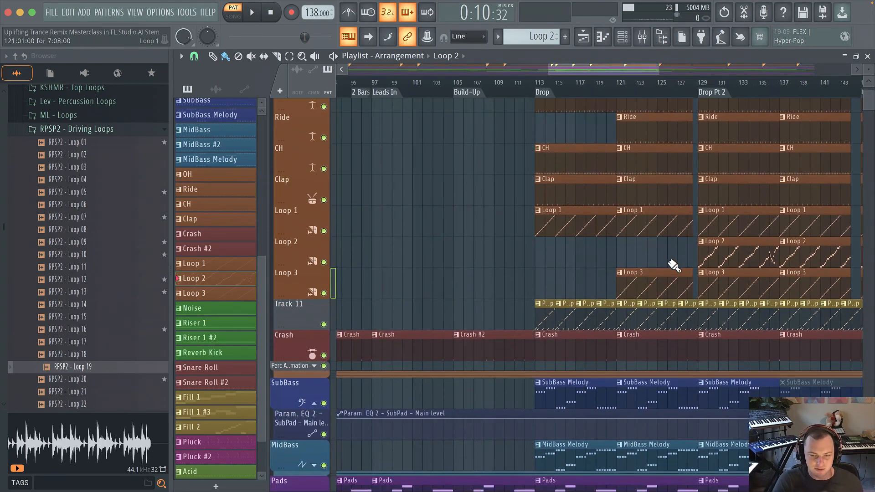